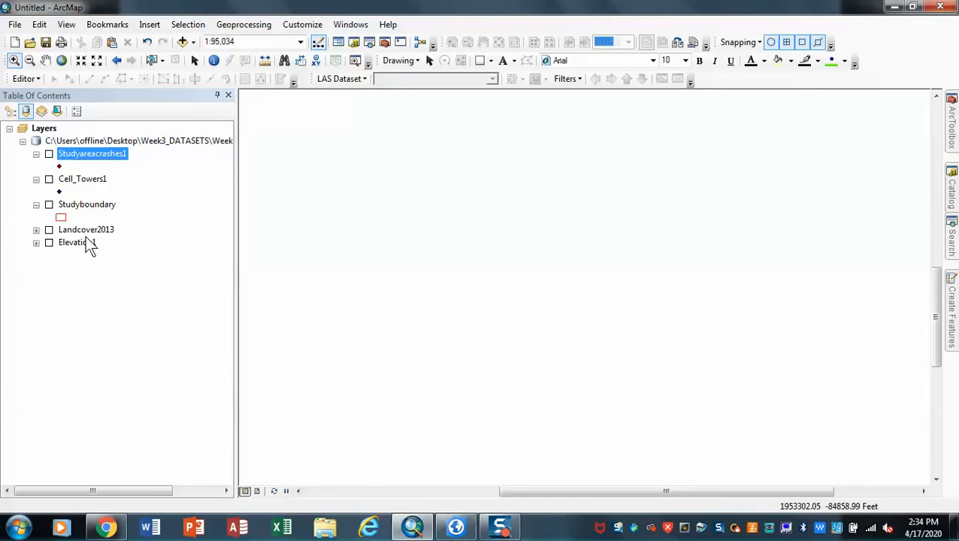
Step: Turn on the Studyboundary layer and zoom the map to its extent
left_click(49, 204)
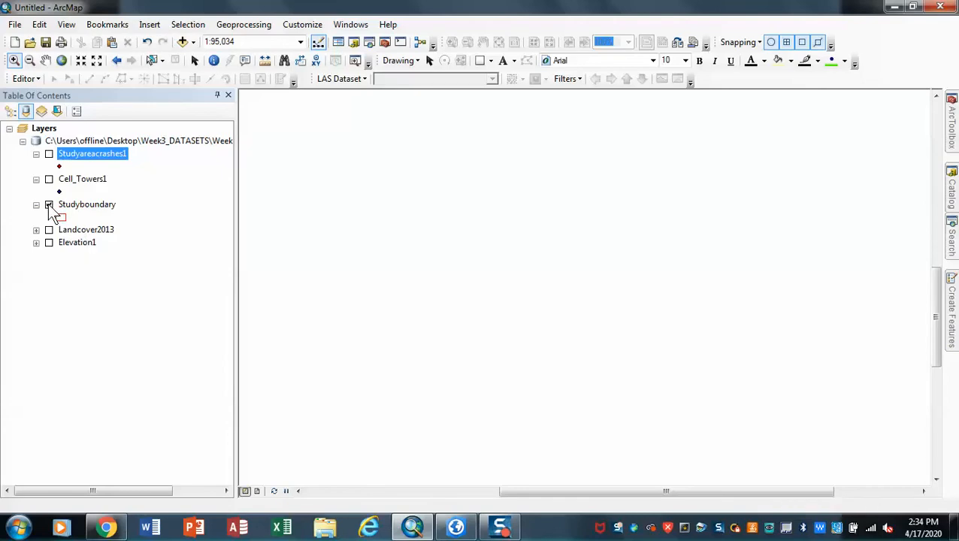
right_click(94, 208)
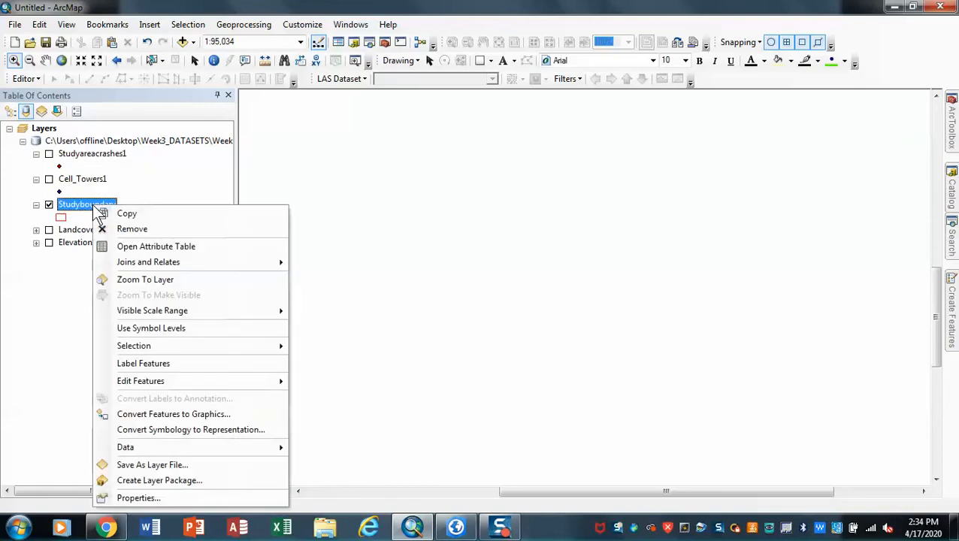
left_click(131, 278)
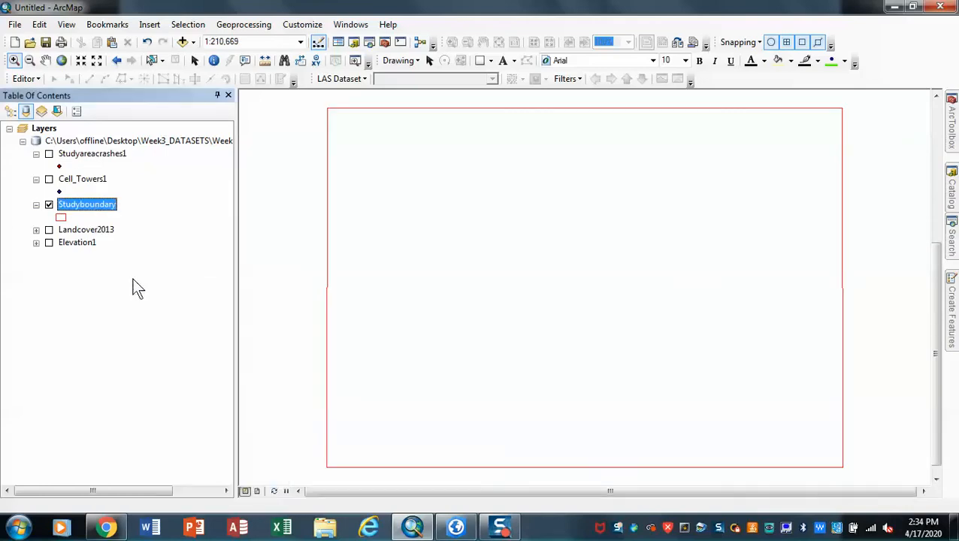
Step: Inspect the Studyboundary layer's symbology, including the fill and outline options of its single symbol
right_click(108, 212)
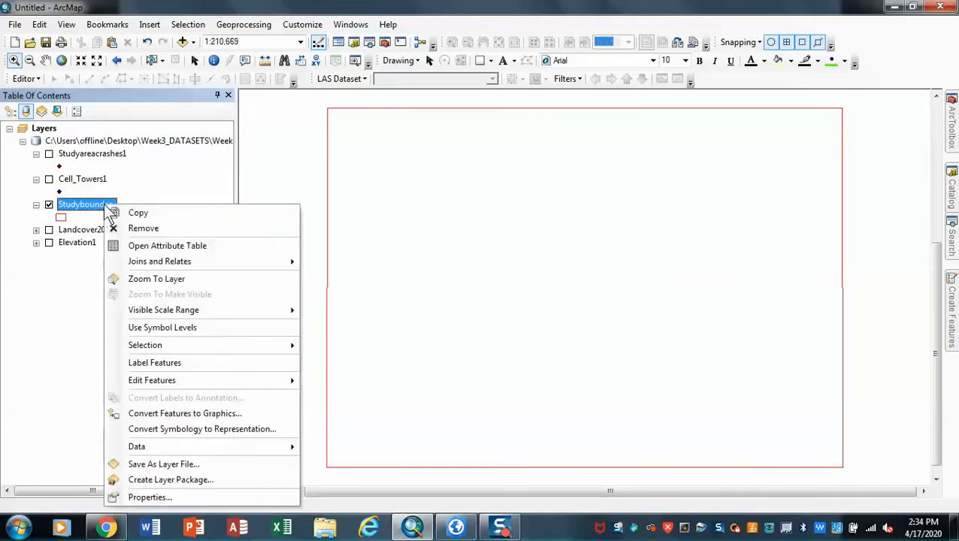
left_click(160, 497)
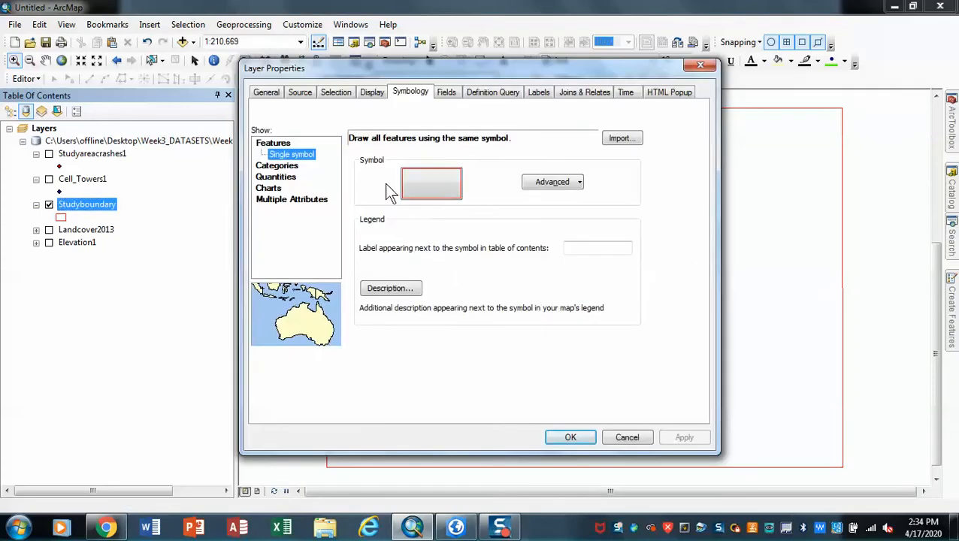
left_click(425, 189)
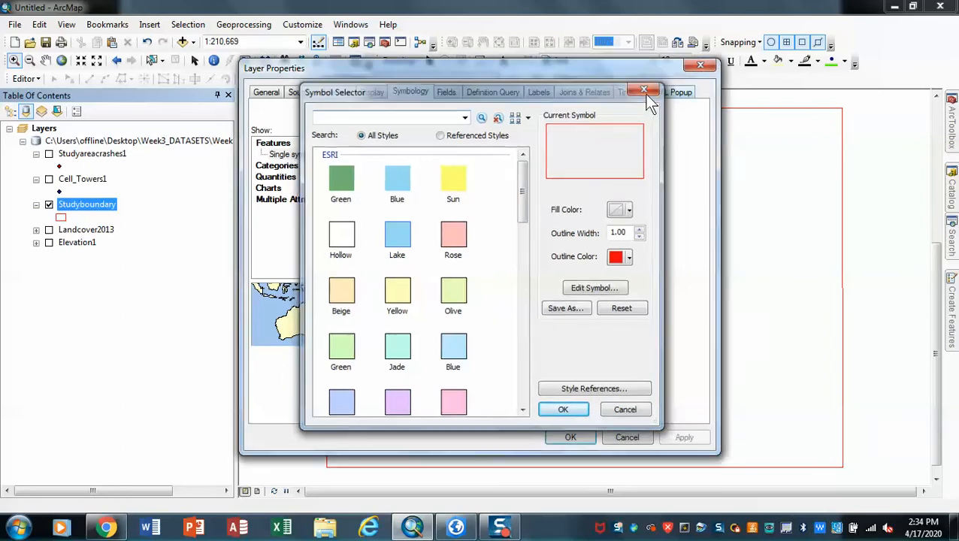
left_click(645, 88)
left_click(700, 64)
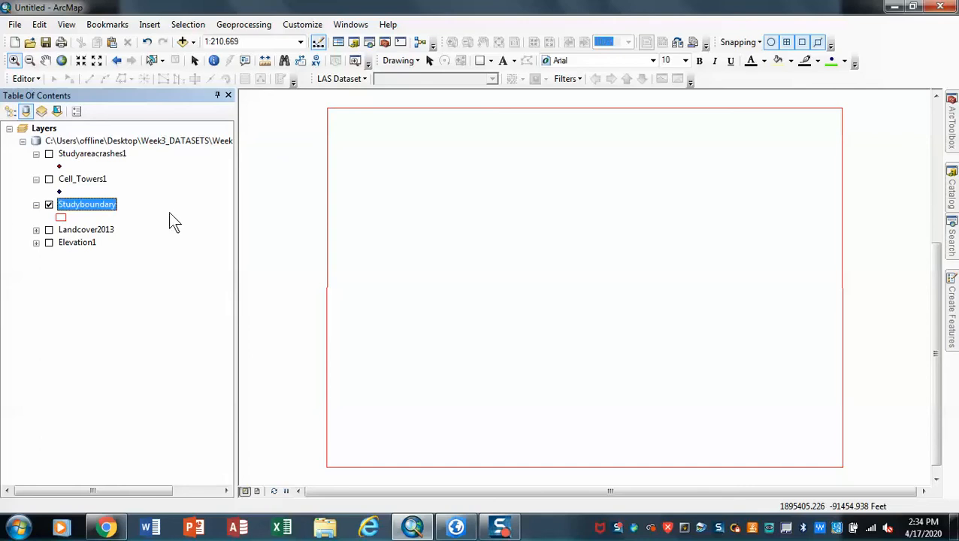
Step: Turn on the Cell_Towers1 layer and list the Distance tools of the Spatial Analyst toolbox
left_click(49, 181)
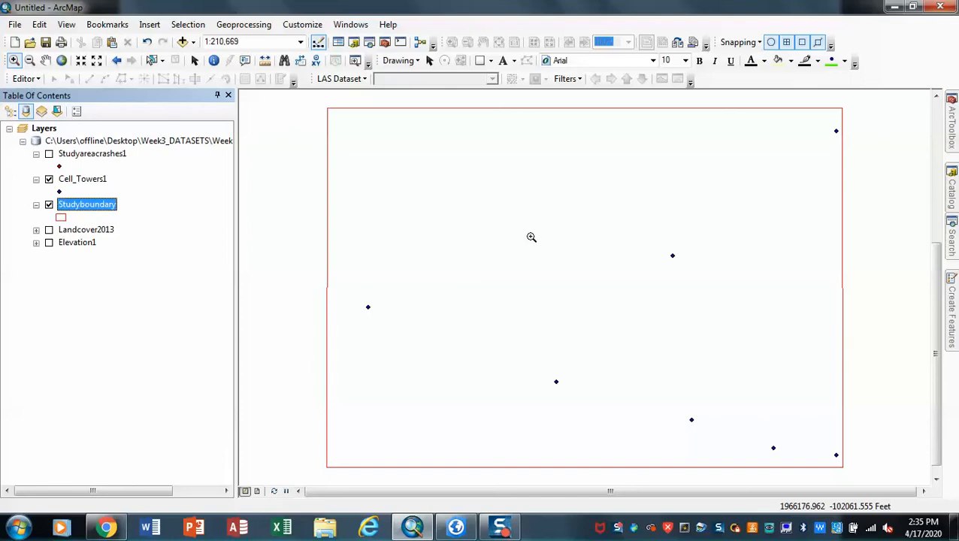
left_click(953, 138)
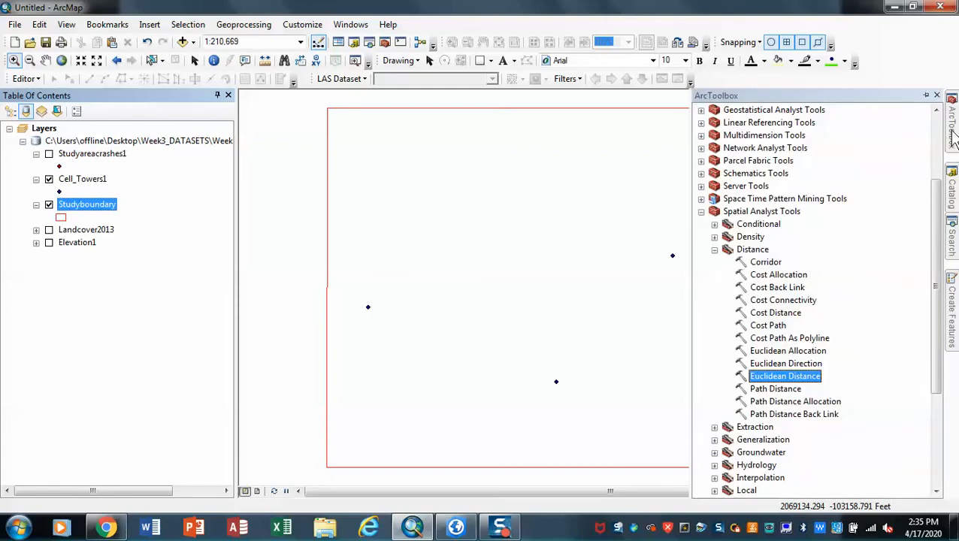
left_click(702, 213)
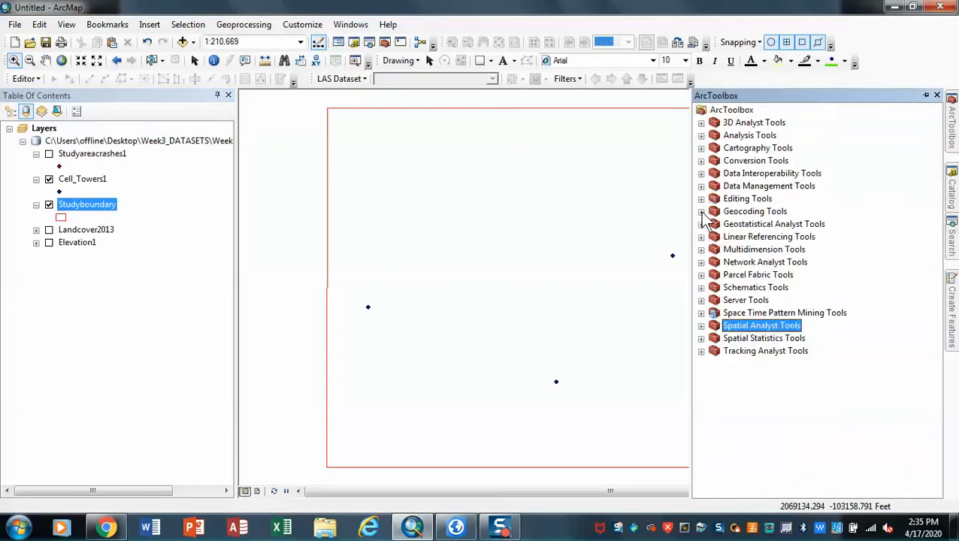
left_click(701, 326)
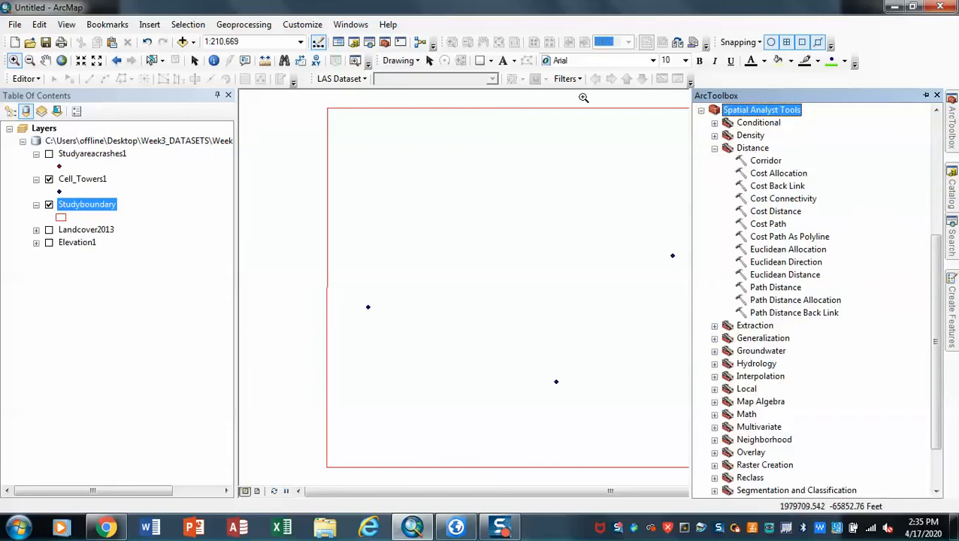
Step: Check whether the Spatial Analyst extension is enabled
left_click(304, 25)
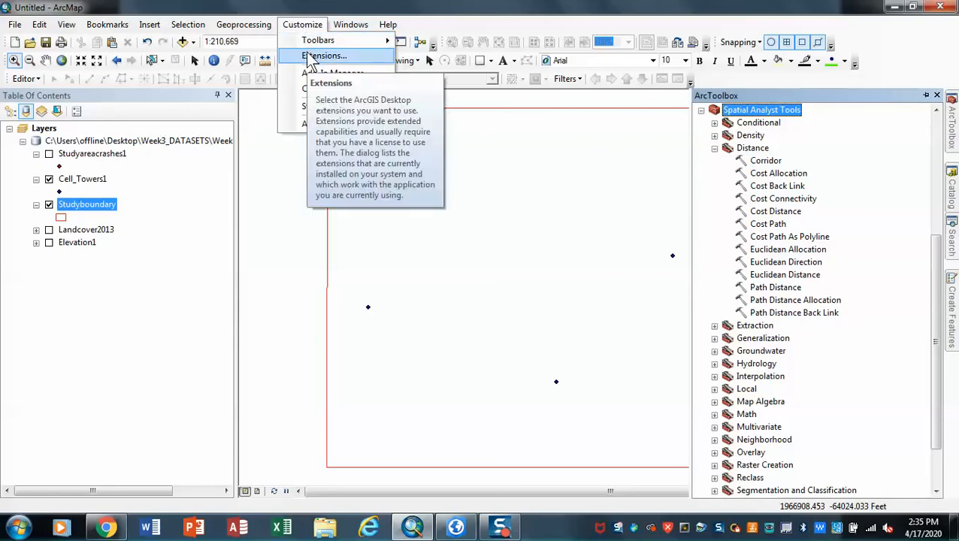
left_click(310, 57)
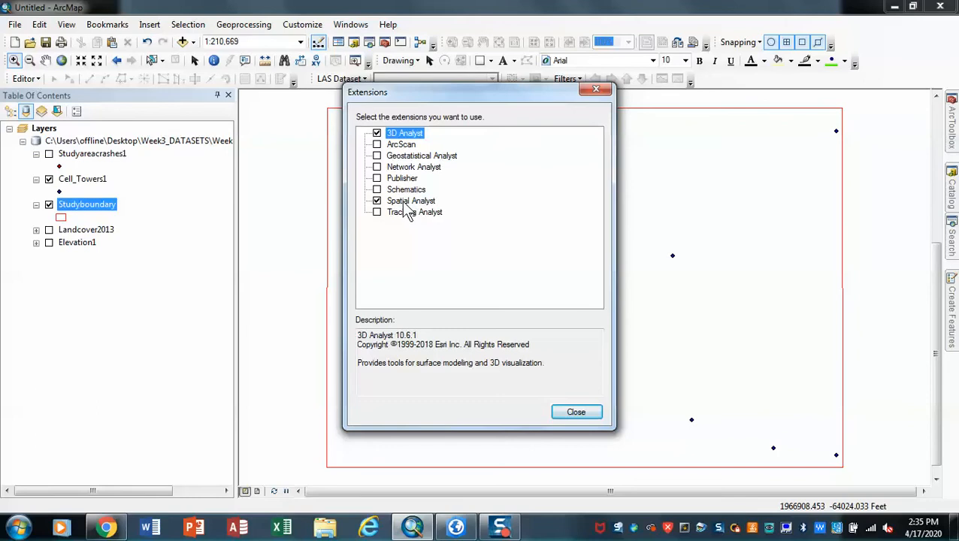
left_click(595, 91)
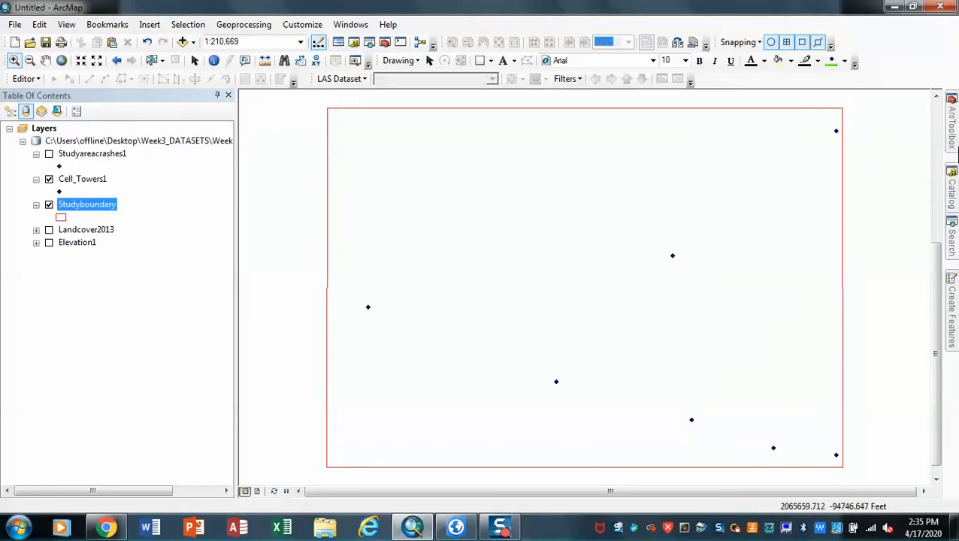
Step: Start the Euclidean Distance tool with Cell_Towers1 as the input source data
mouse_move(953, 139)
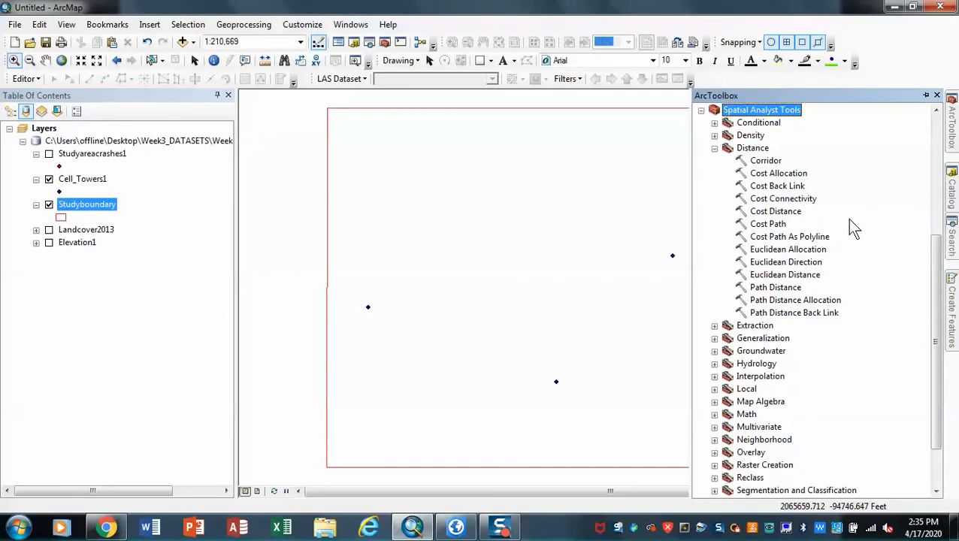
double_click(759, 276)
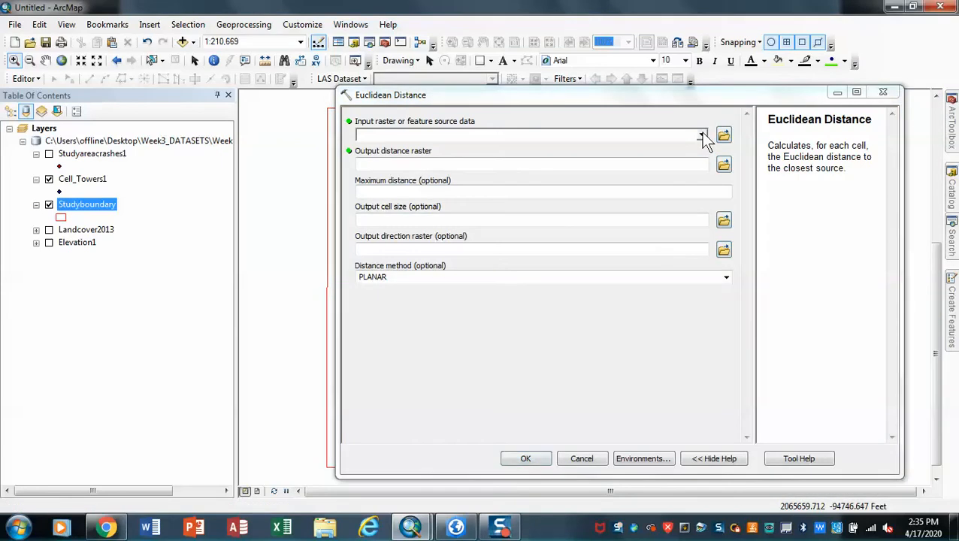
left_click(701, 136)
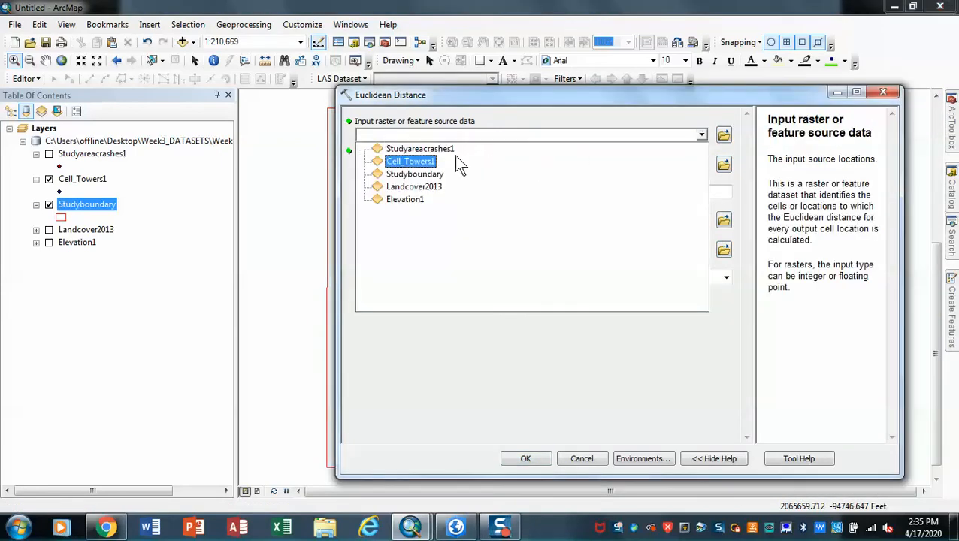
left_click(418, 161)
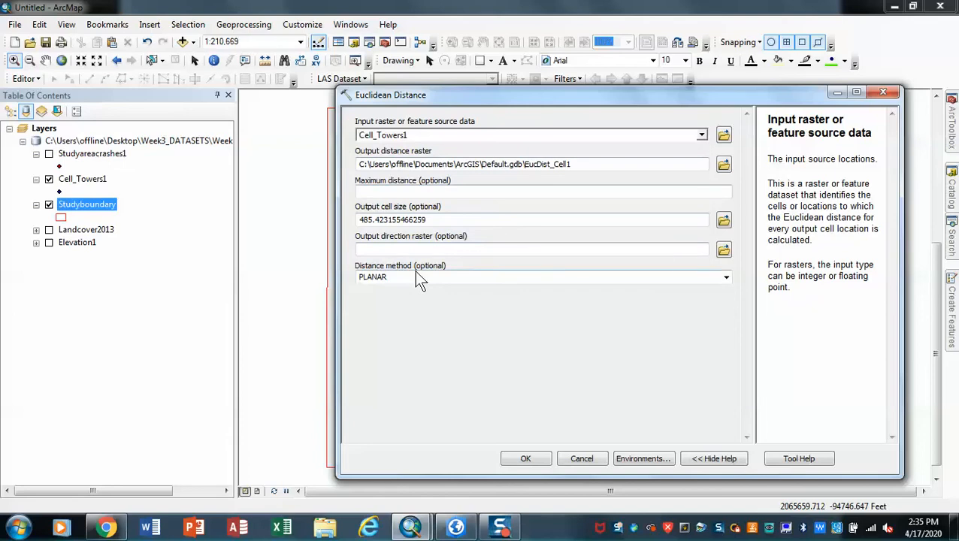
Step: Save the output distance raster as Celldistance and the output direction raster as Celldirection, both in results.gdb
left_click(723, 165)
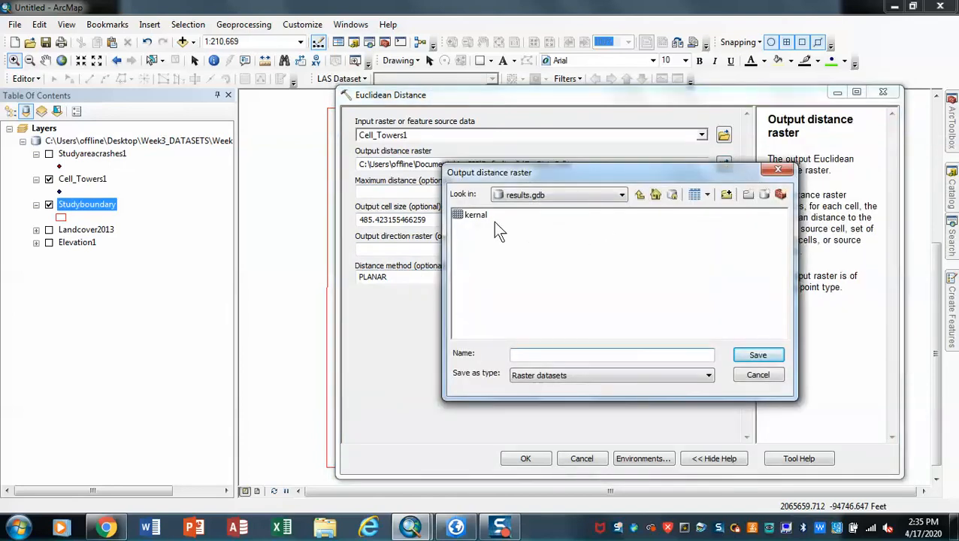
left_click(553, 355)
type("Celldistance")
left_click(751, 355)
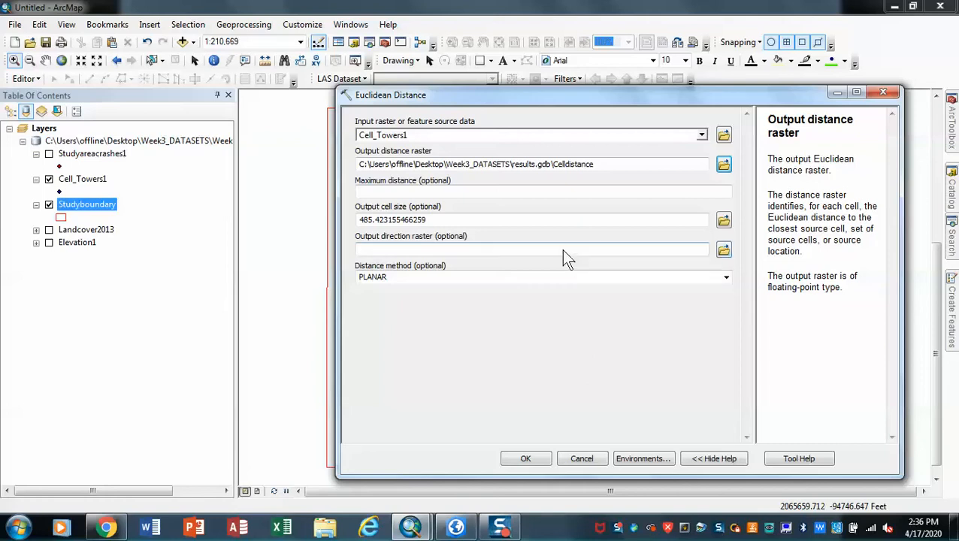
left_click(724, 250)
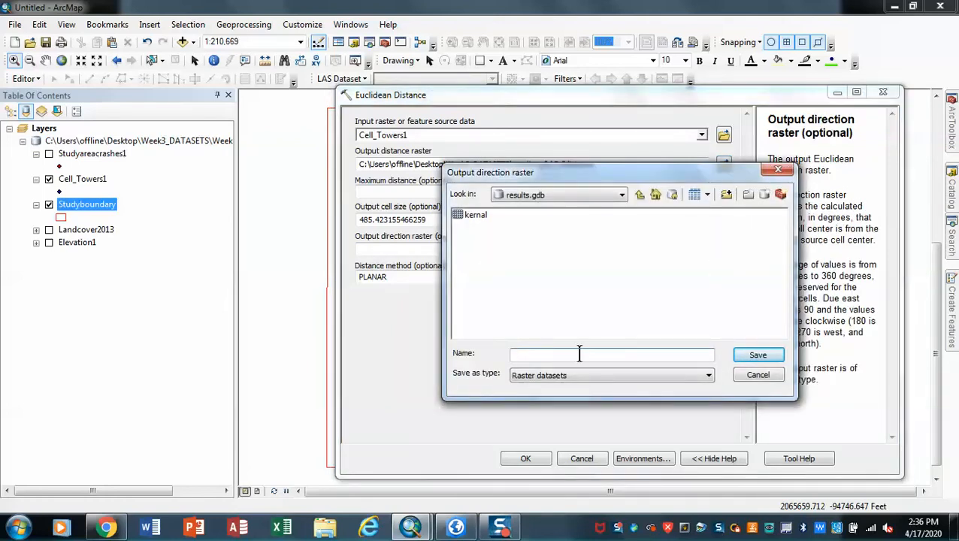
type("Celldirection")
left_click(757, 356)
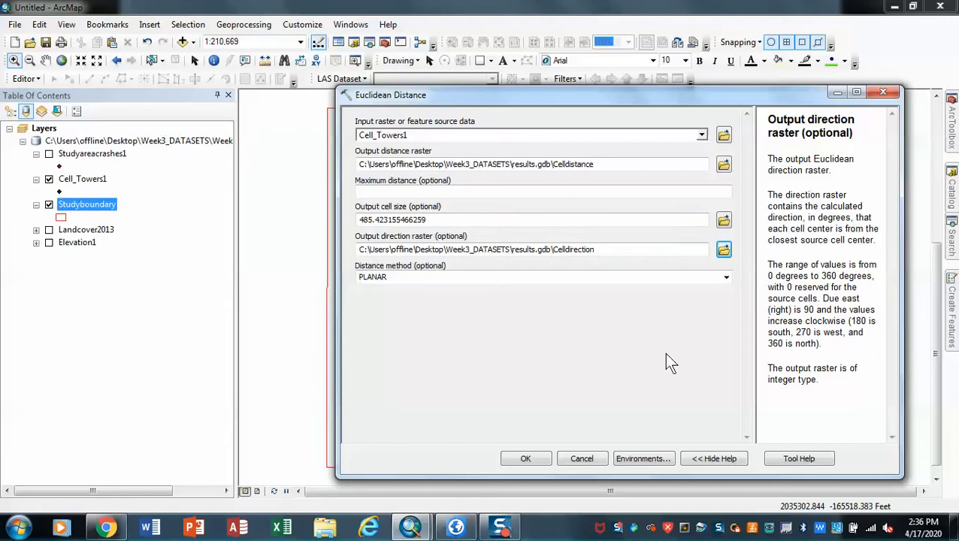
Step: In the tool's environment settings, set the processing extent to Same as layer Studyboundary
left_click(657, 460)
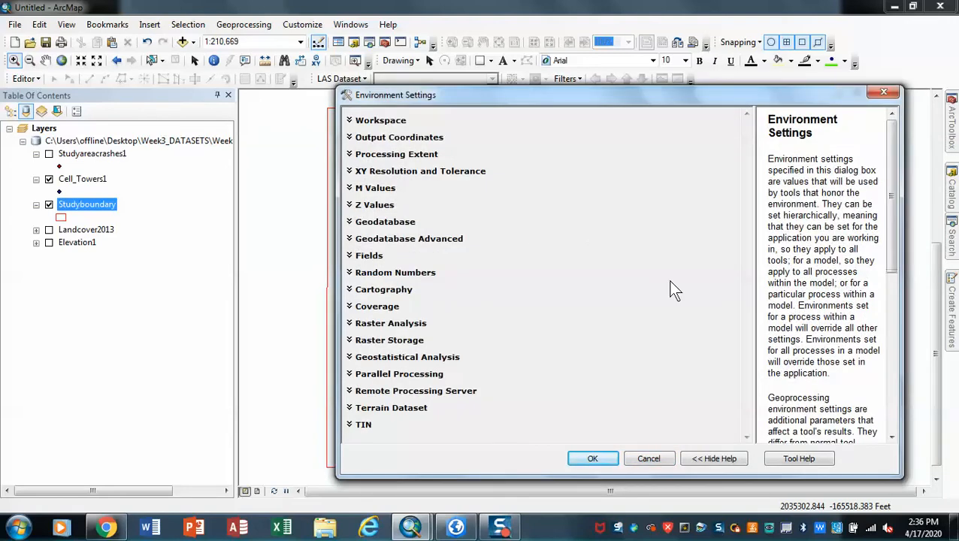
left_click(424, 157)
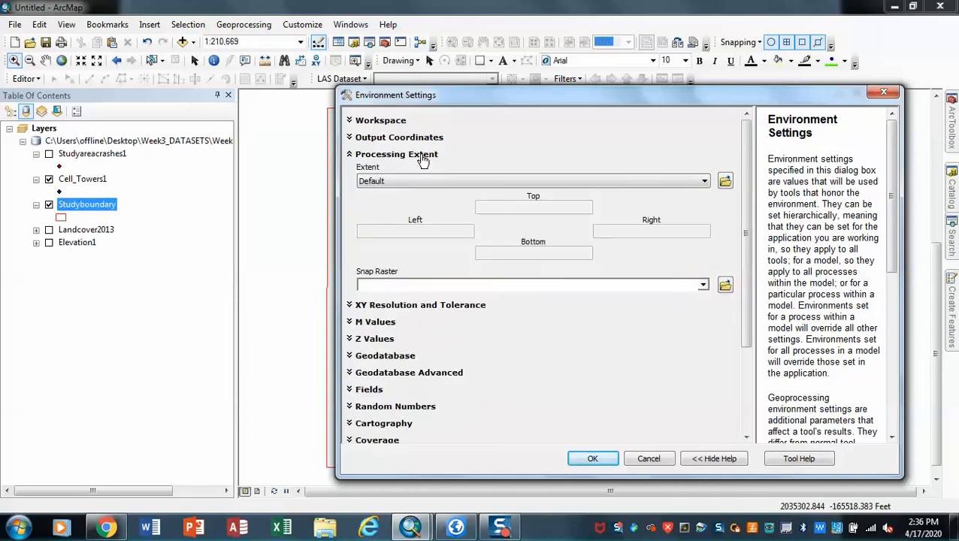
left_click(706, 182)
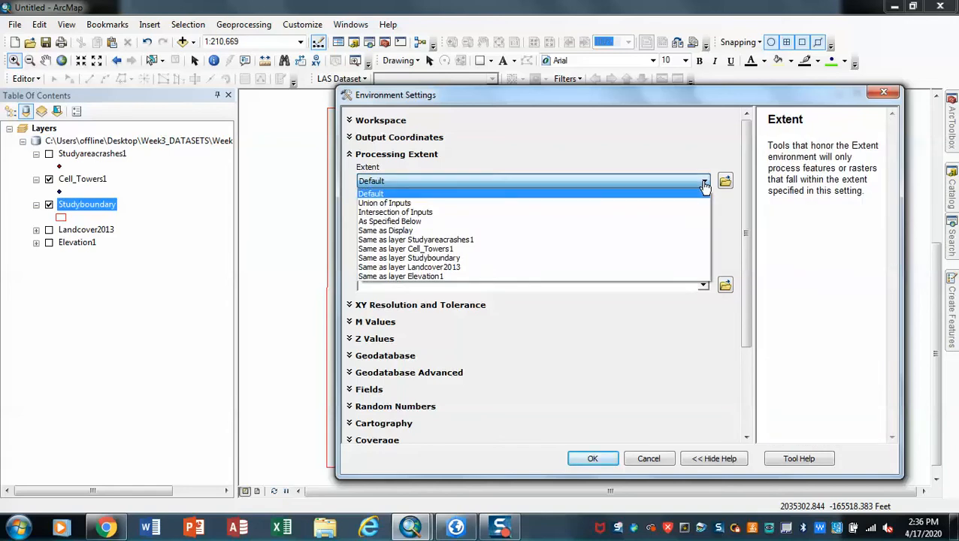
left_click(475, 259)
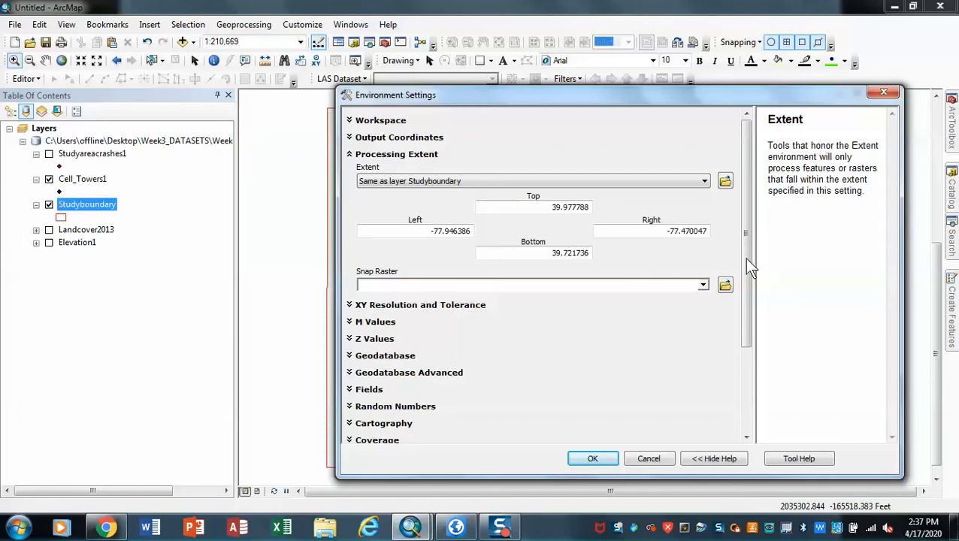
Step: Set the raster analysis cell size to Same as layer Elevation1
left_click_drag(745, 258, 743, 337)
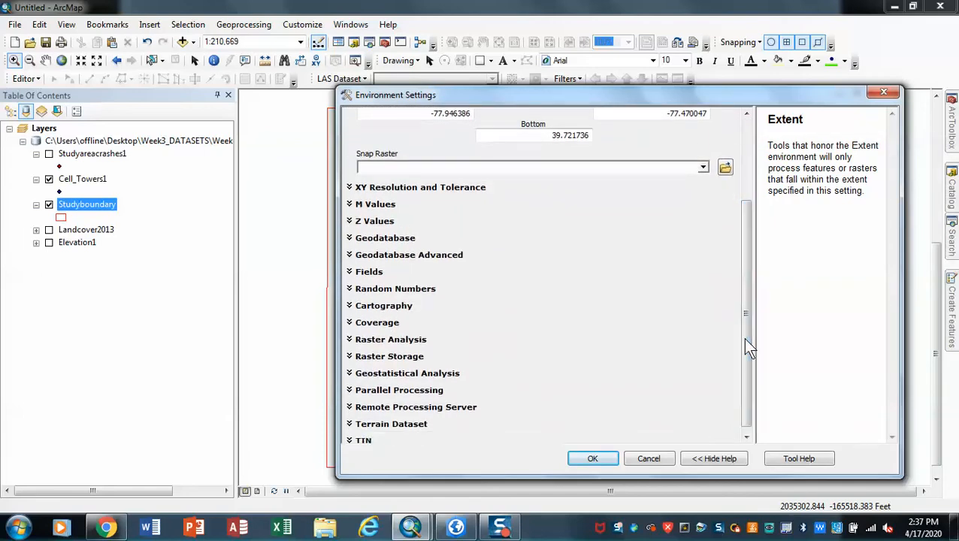
left_click(413, 344)
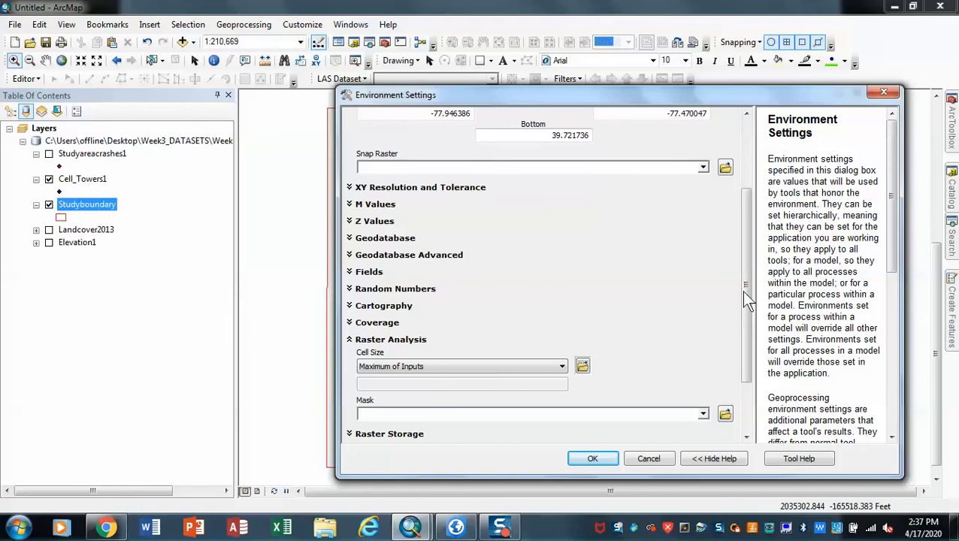
left_click_drag(746, 301, 745, 345)
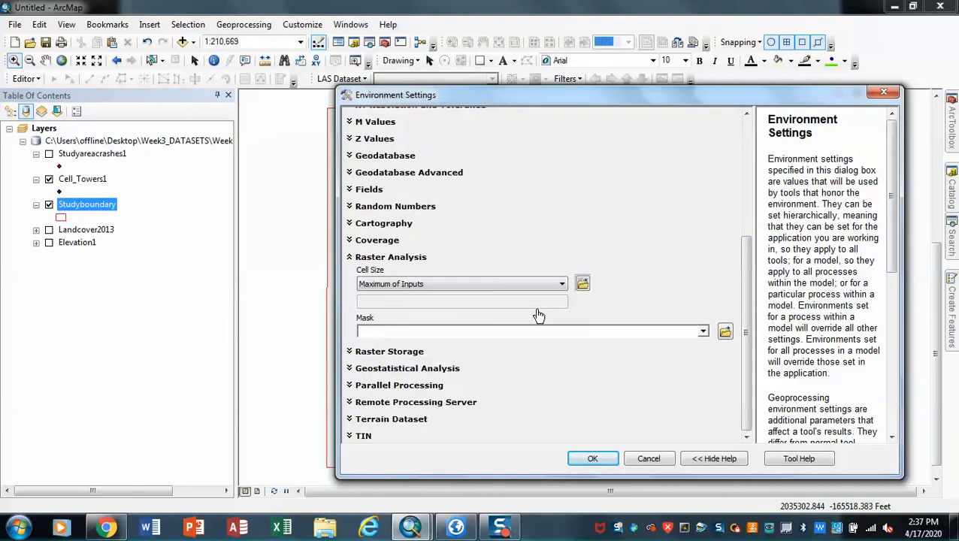
left_click(392, 284)
left_click(564, 290)
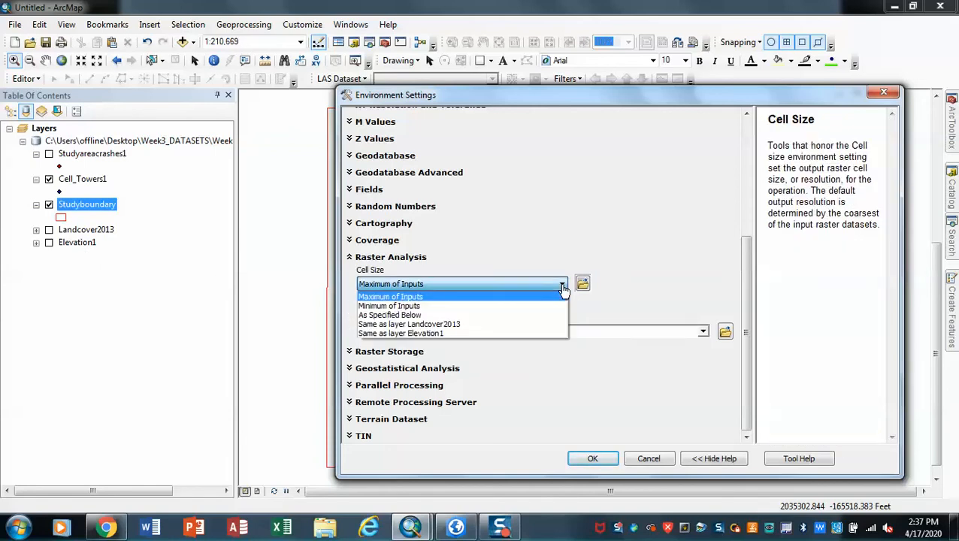
left_click(460, 334)
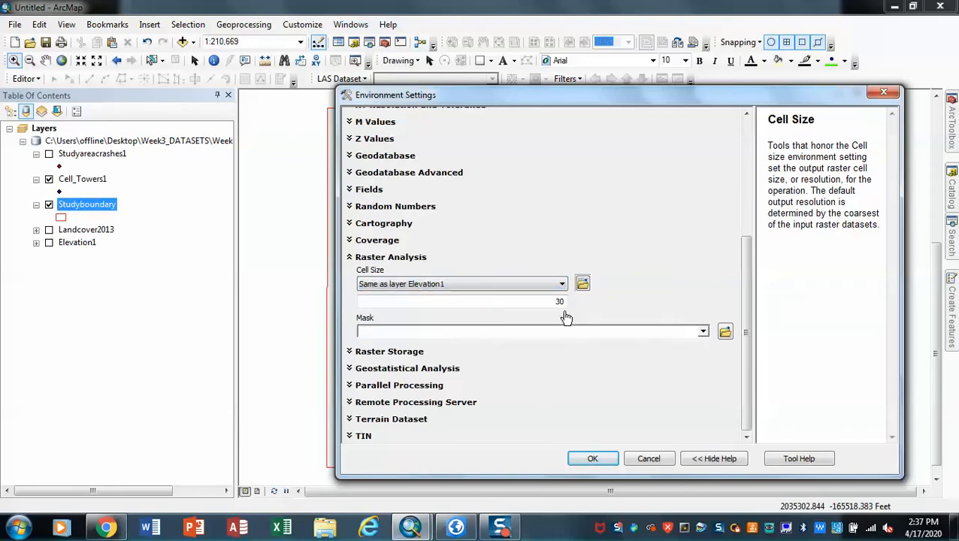
Step: Use Studyboundary as the raster analysis mask and run the Euclidean Distance tool
left_click(704, 333)
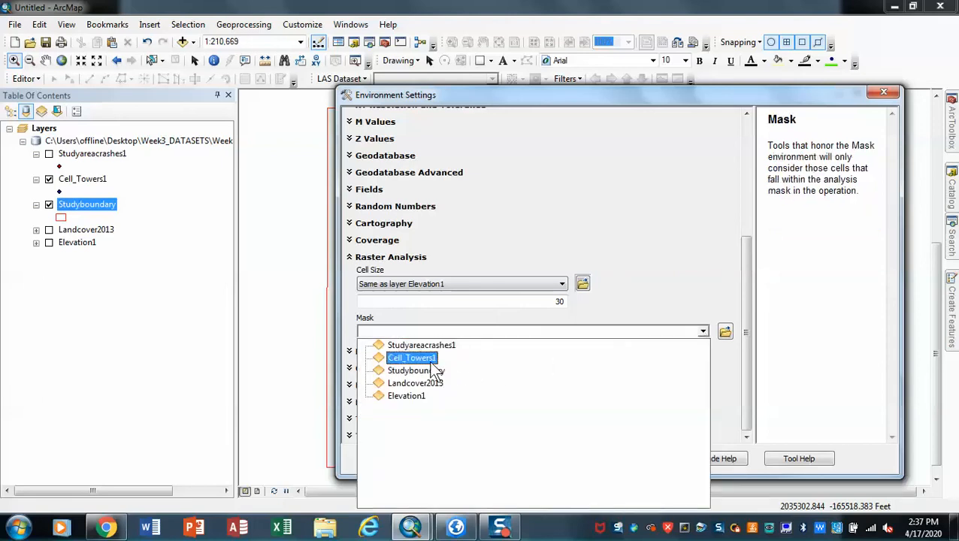
left_click(421, 371)
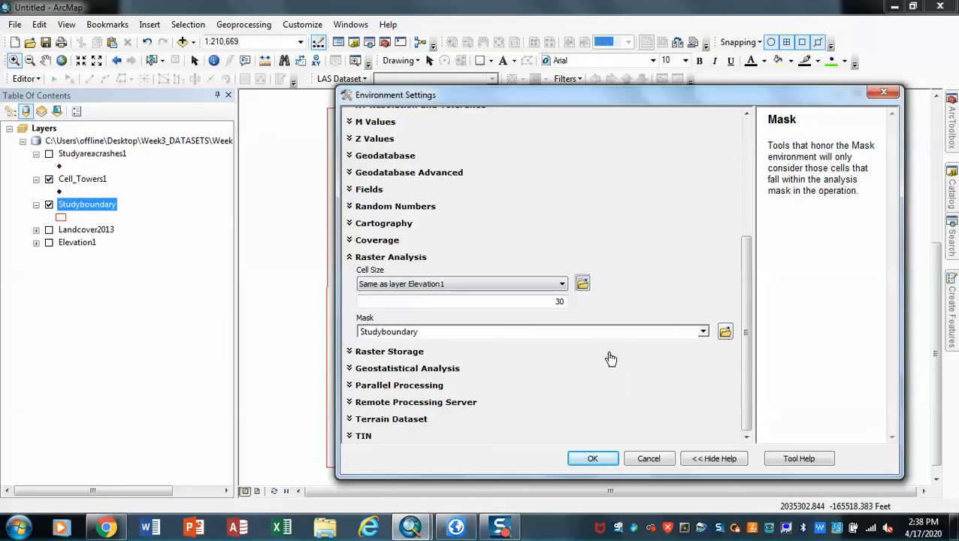
left_click(594, 459)
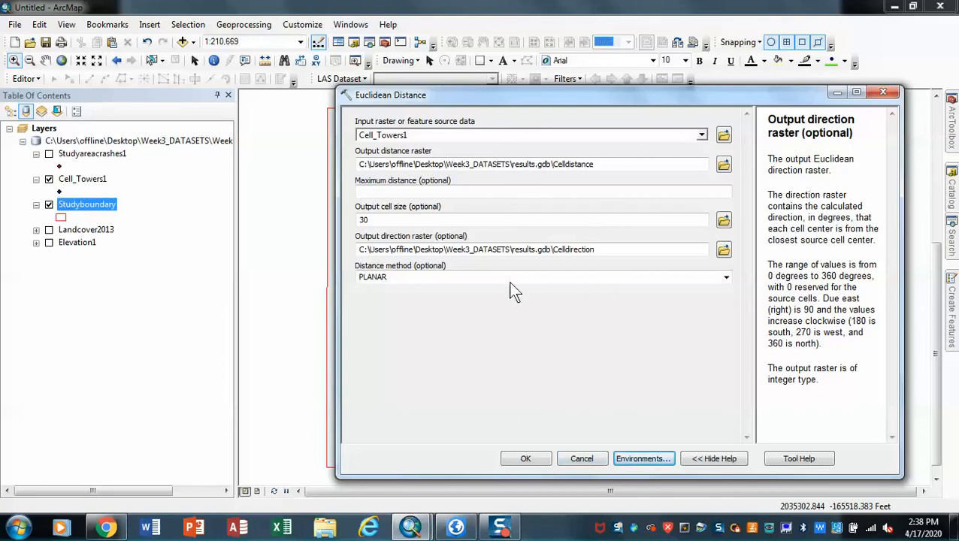
left_click(527, 459)
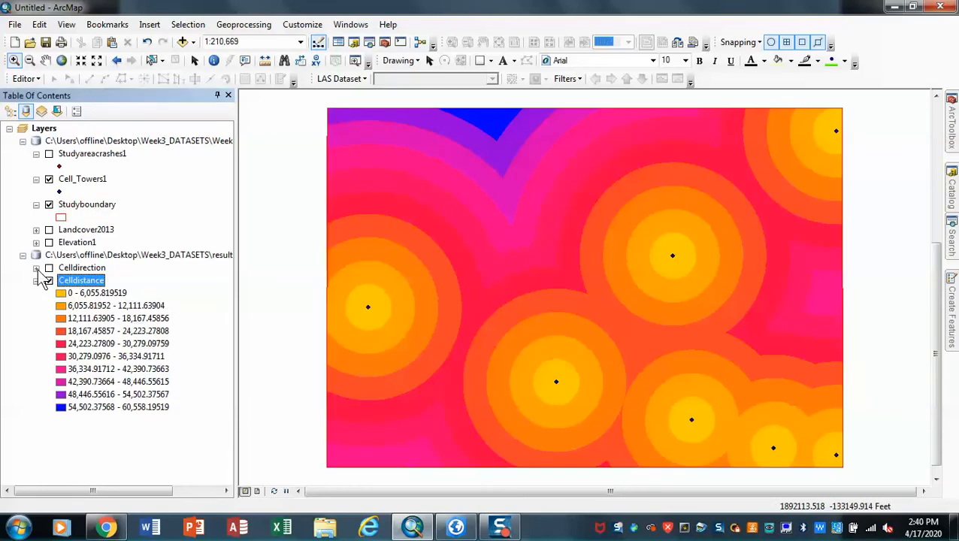
Step: Symbolize the Celldistance layer as Stretched with a light-to-dark red color ramp and apply it
right_click(77, 283)
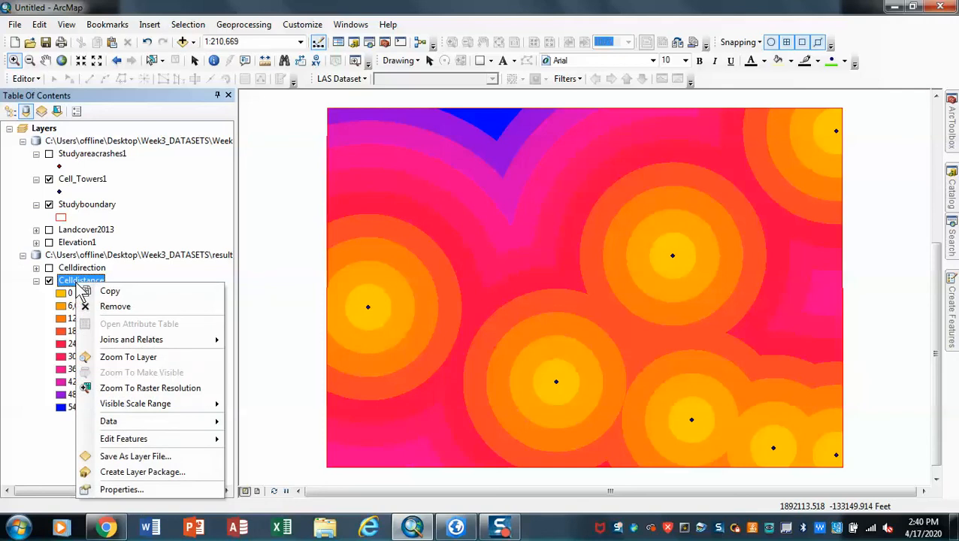
left_click(126, 488)
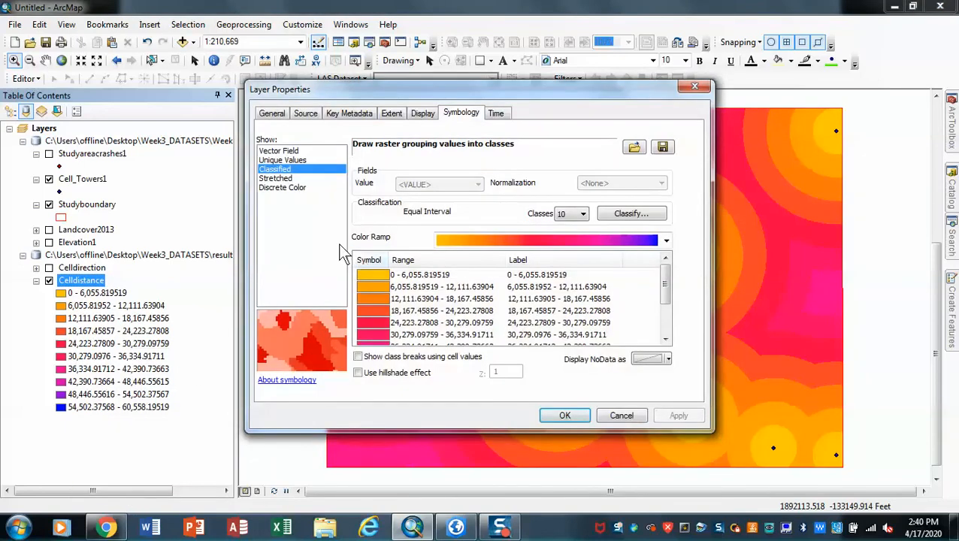
left_click(277, 178)
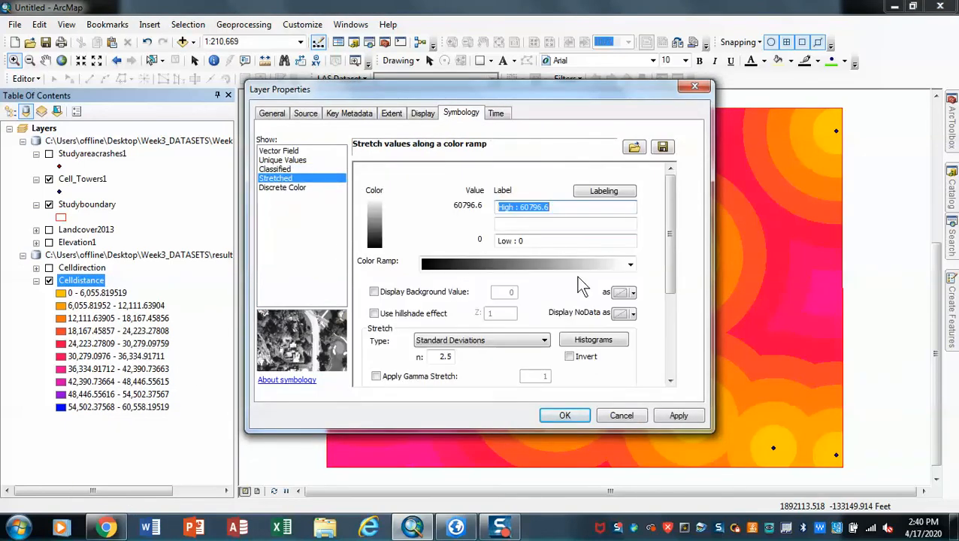
left_click(631, 266)
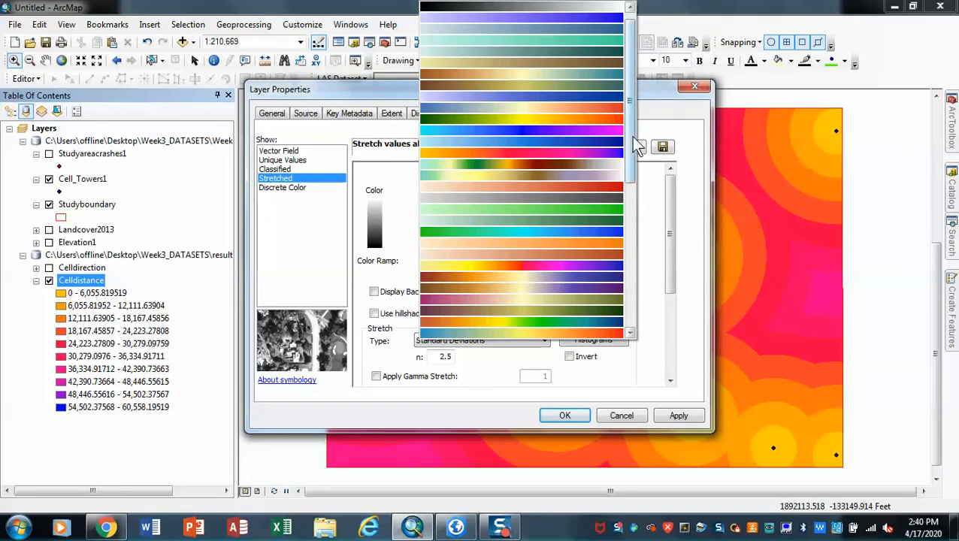
left_click_drag(627, 134, 626, 203)
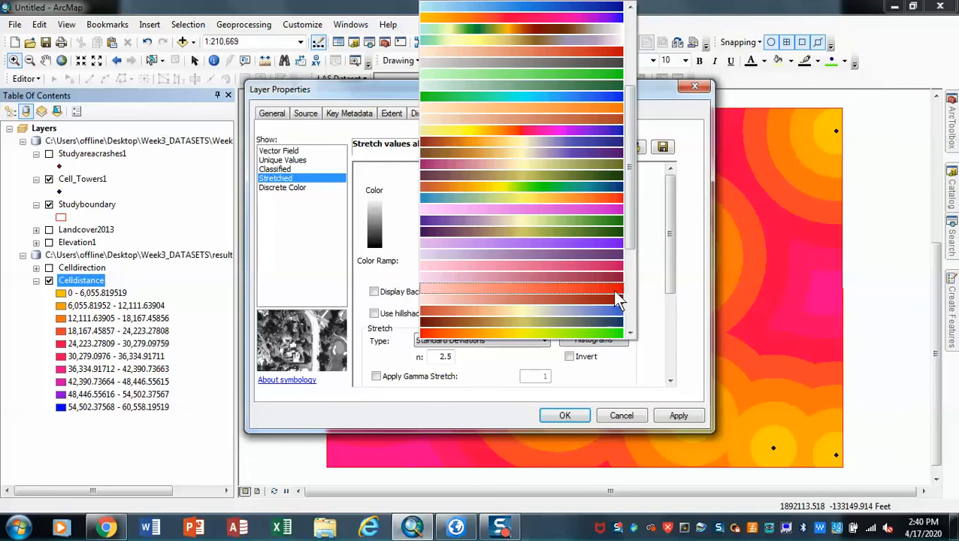
left_click(618, 299)
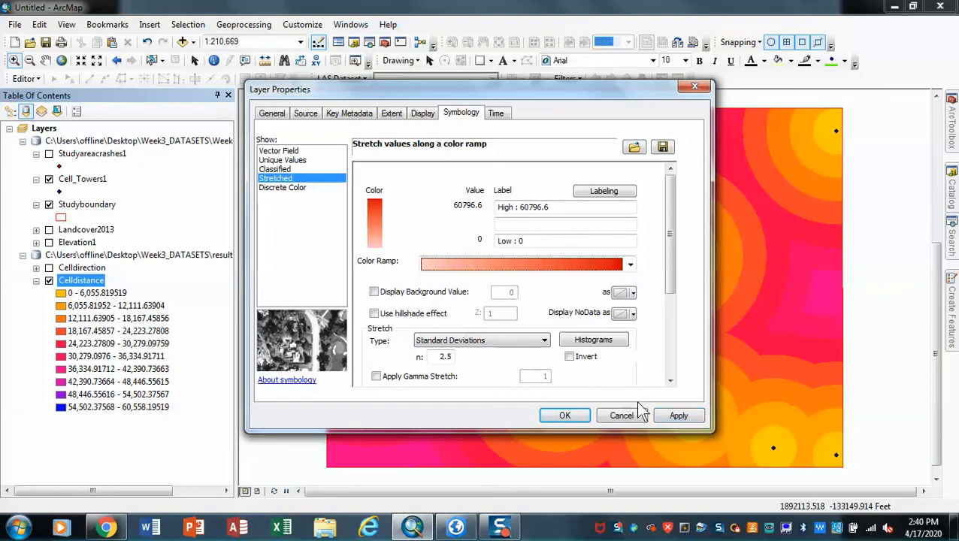
left_click(659, 416)
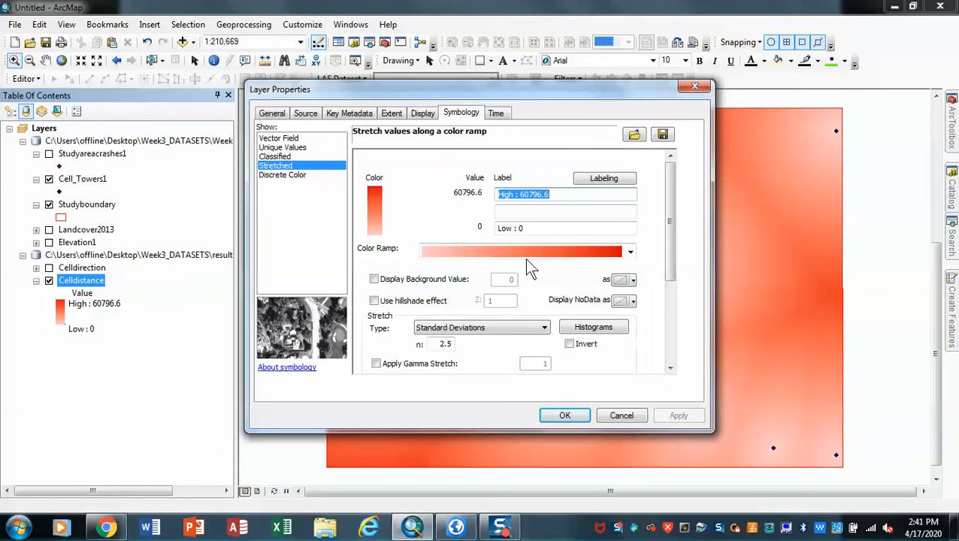
left_click(688, 93)
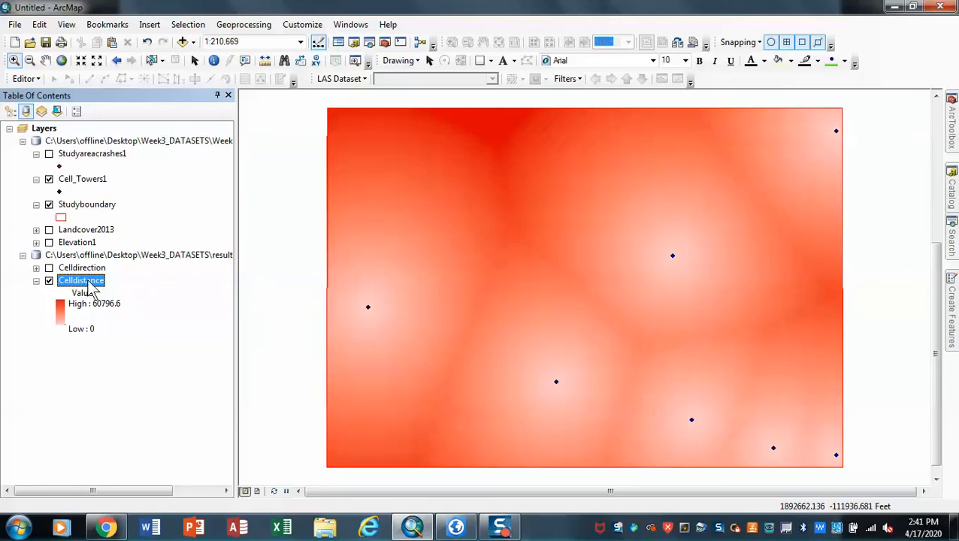
Step: Turn on the Celldirection layer and expand its legend
left_click(49, 269)
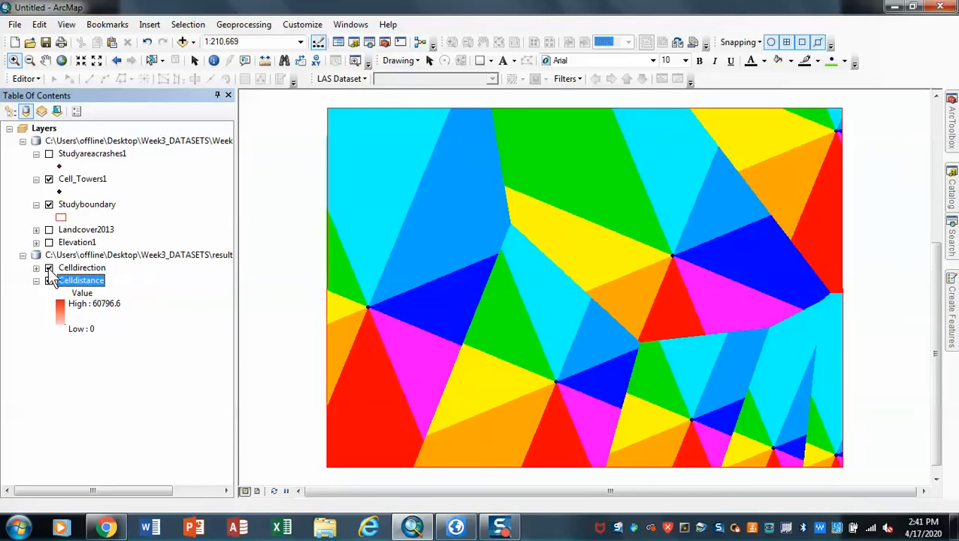
left_click(36, 268)
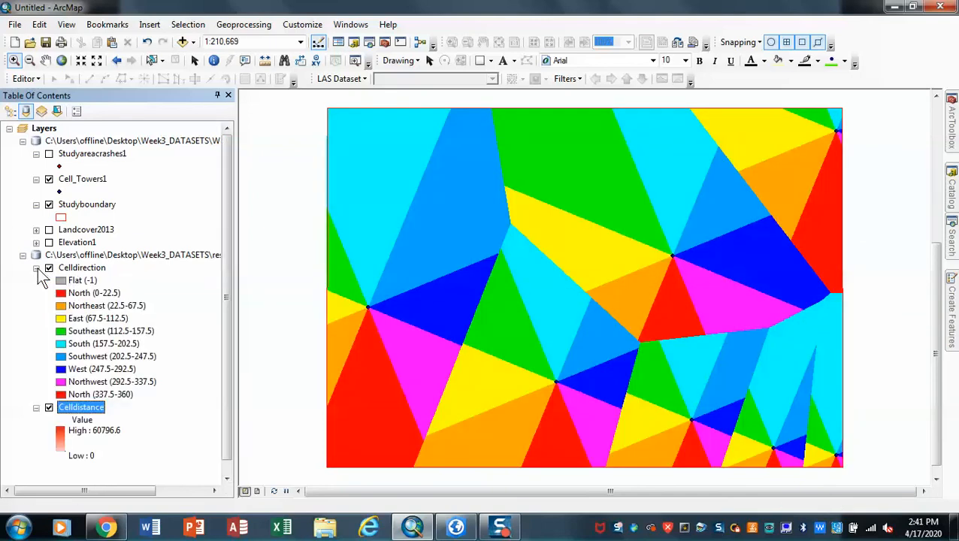
Step: Try Stretched symbology with a green-yellow-red color ramp on the Celldirection layer
left_click(81, 269)
right_click(87, 269)
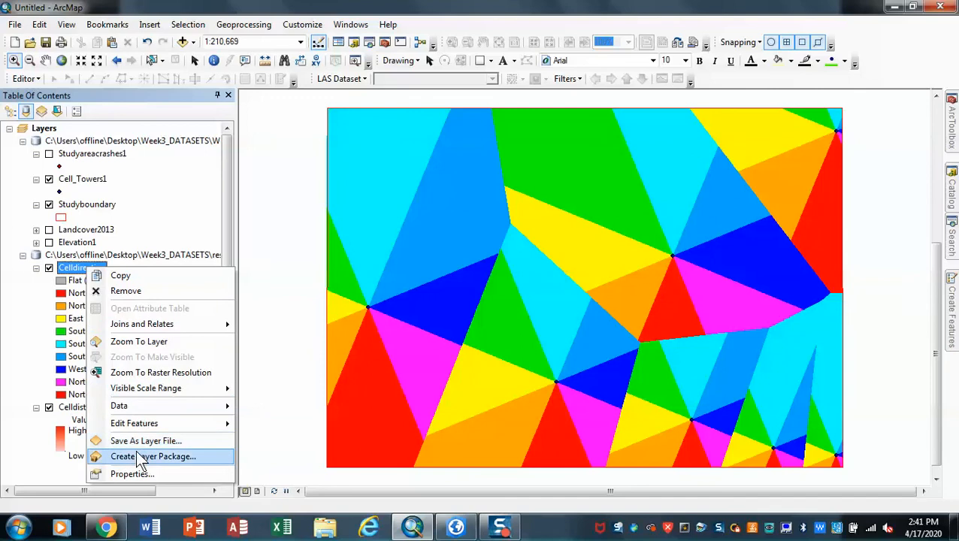
left_click(132, 472)
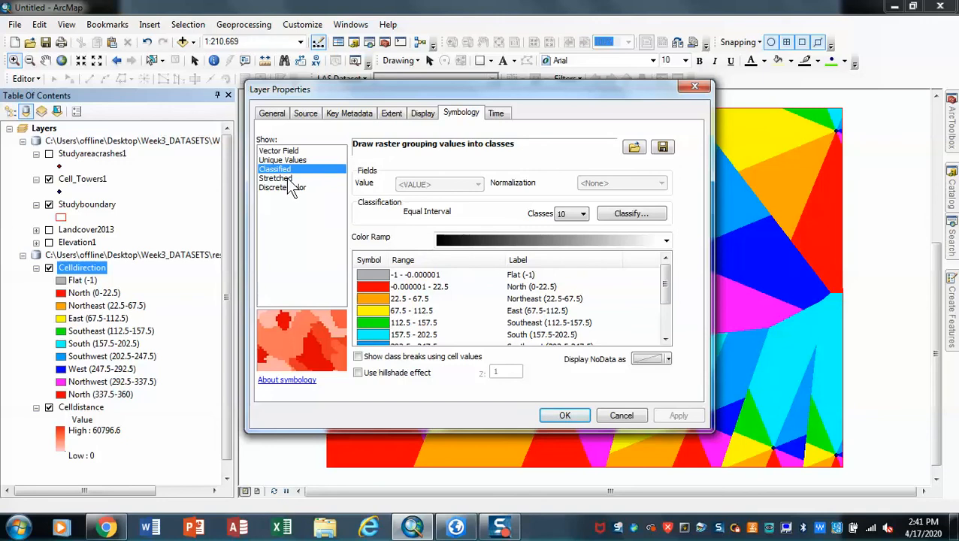
left_click(287, 179)
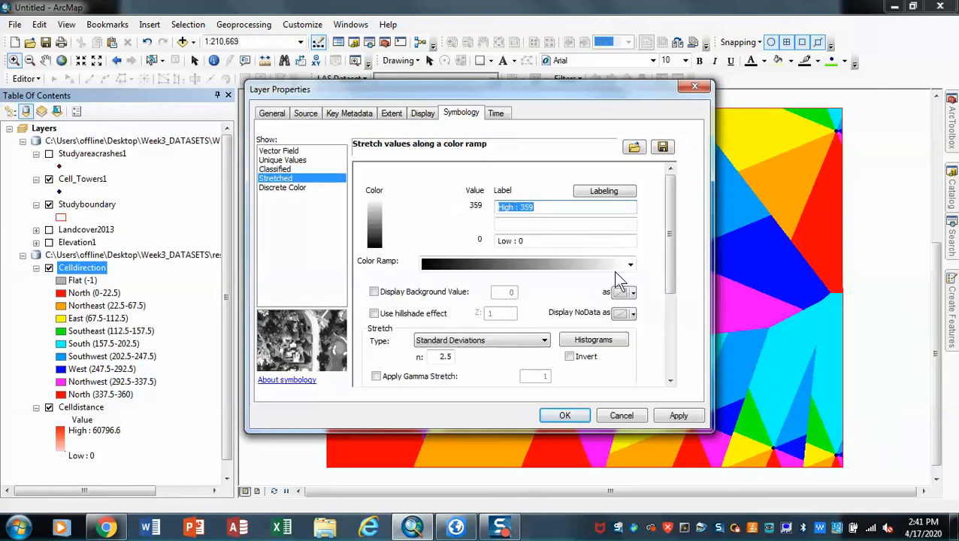
left_click(630, 265)
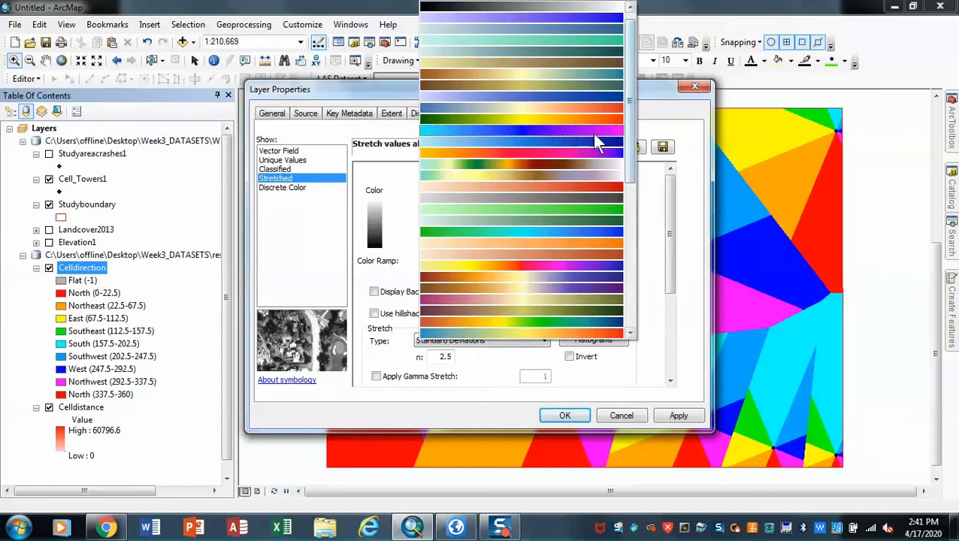
left_click(572, 120)
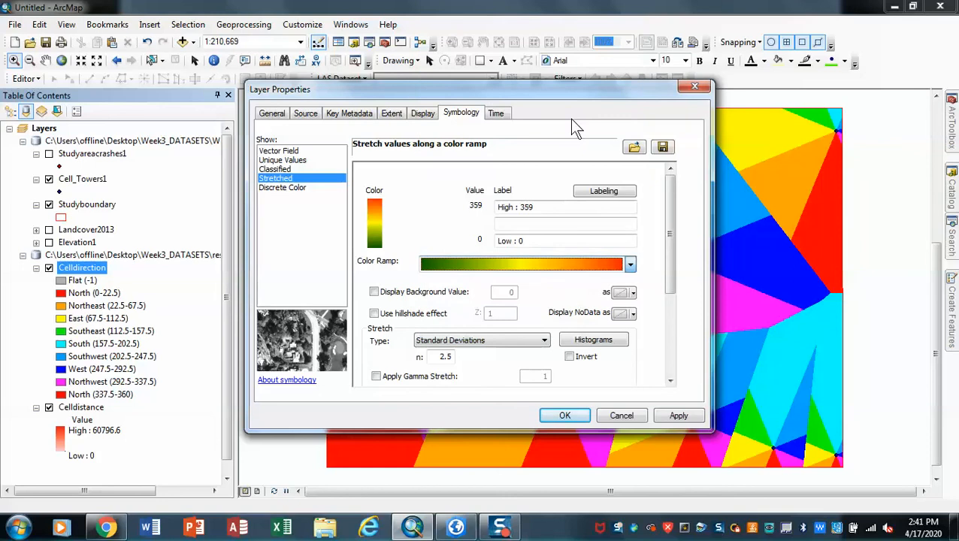
left_click(678, 417)
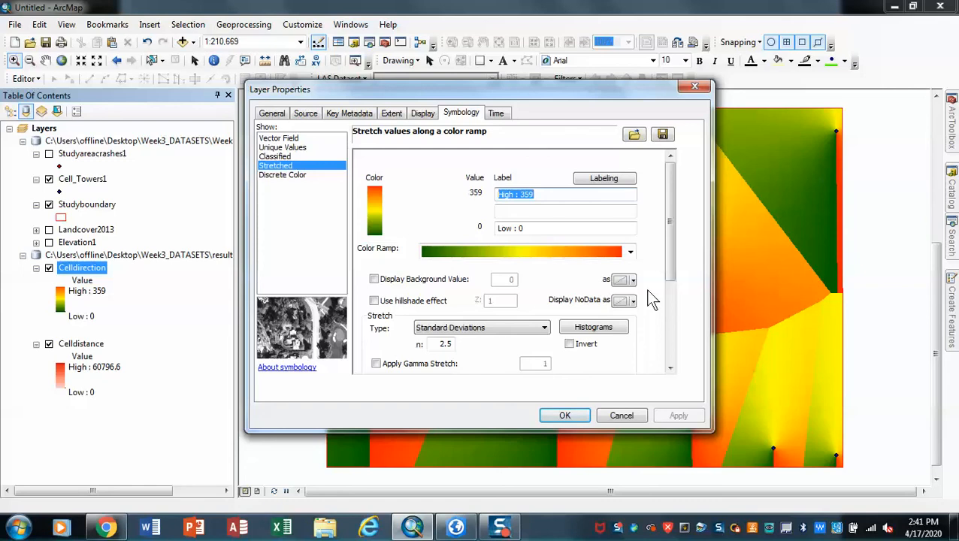
Step: Return the Celldirection layer to Classified symbology with its direction classes and close the layer properties
left_click(288, 157)
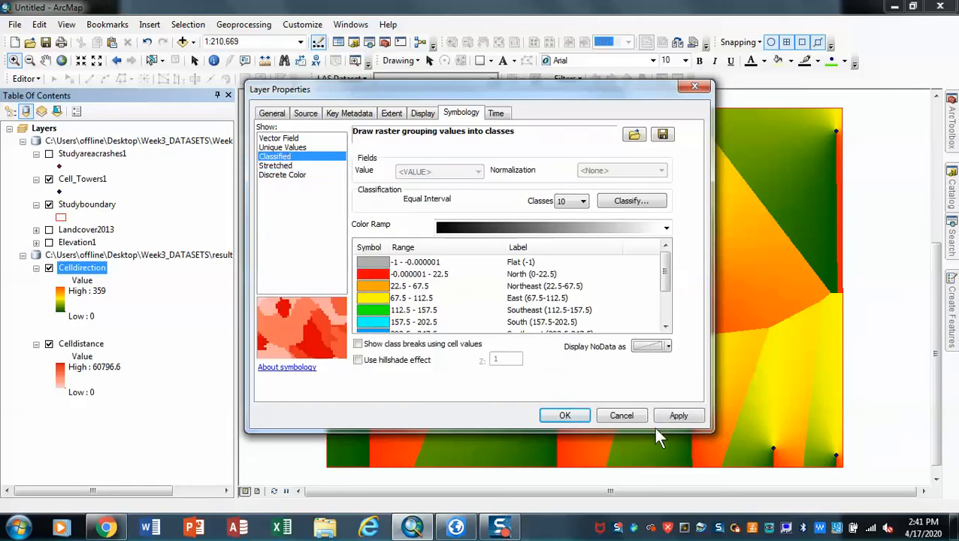
left_click(673, 418)
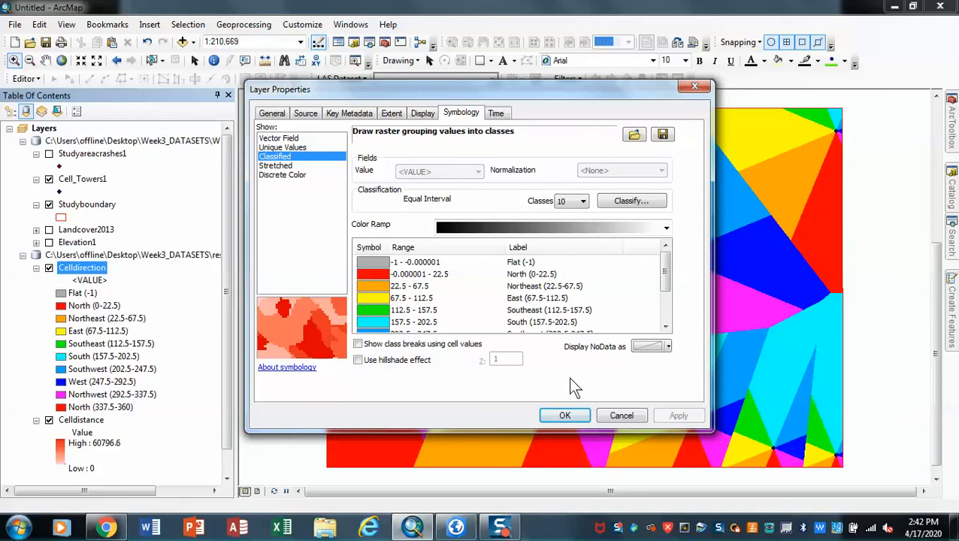
left_click(695, 87)
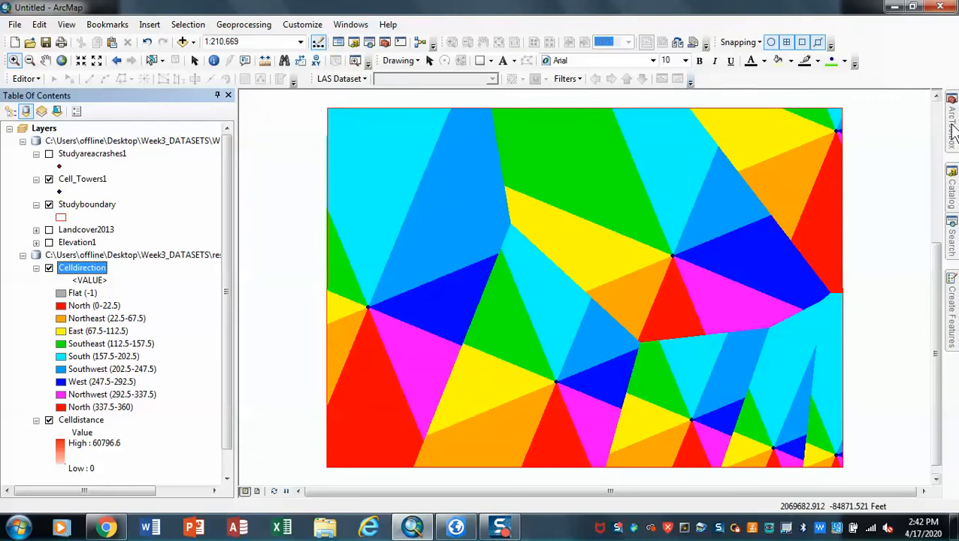
Step: Start the Euclidean Allocation tool with Cell_Towers1 as the source data and OBJECTID as the source field
mouse_move(953, 130)
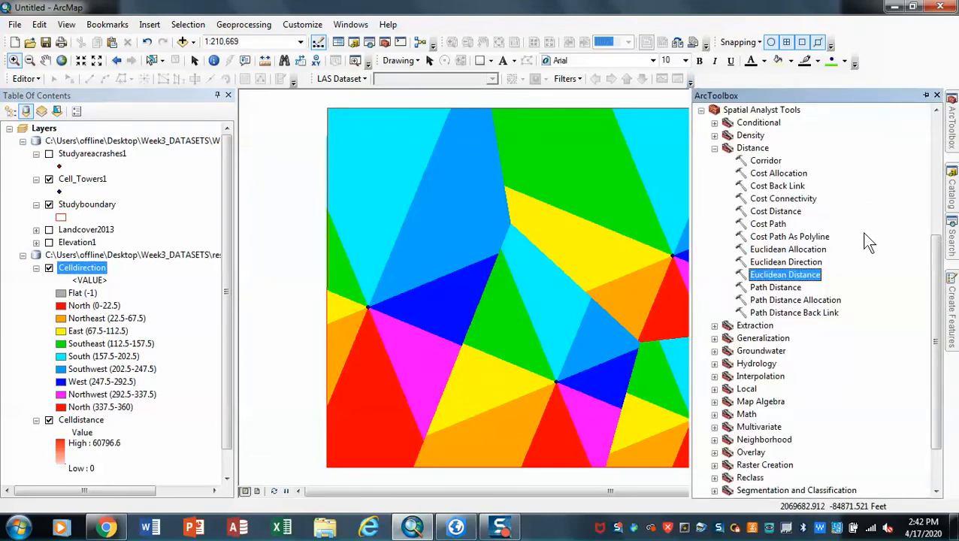
double_click(781, 250)
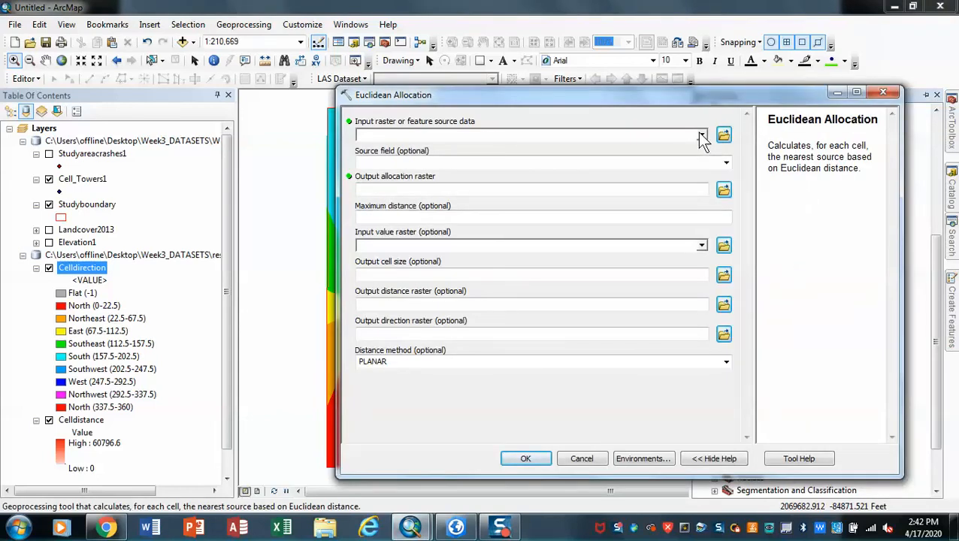
left_click(701, 137)
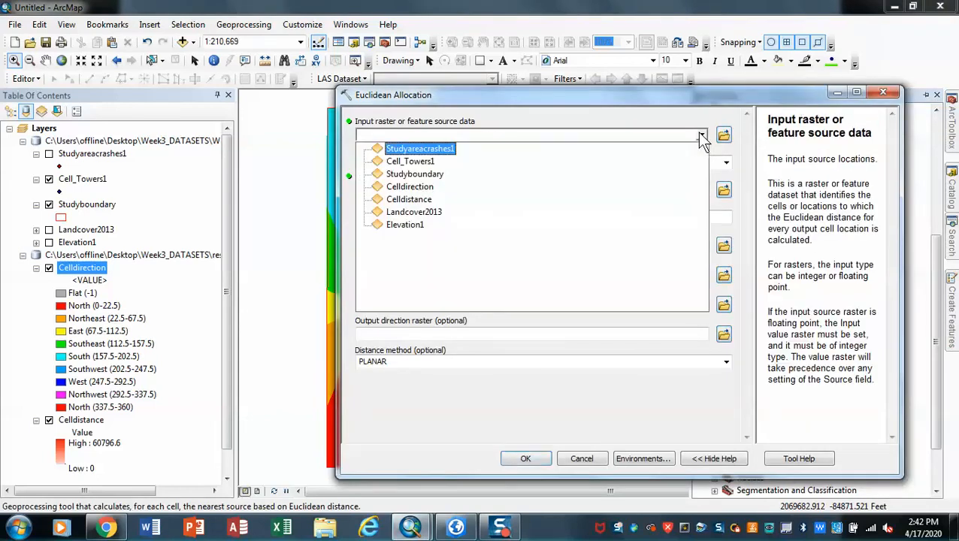
left_click(427, 158)
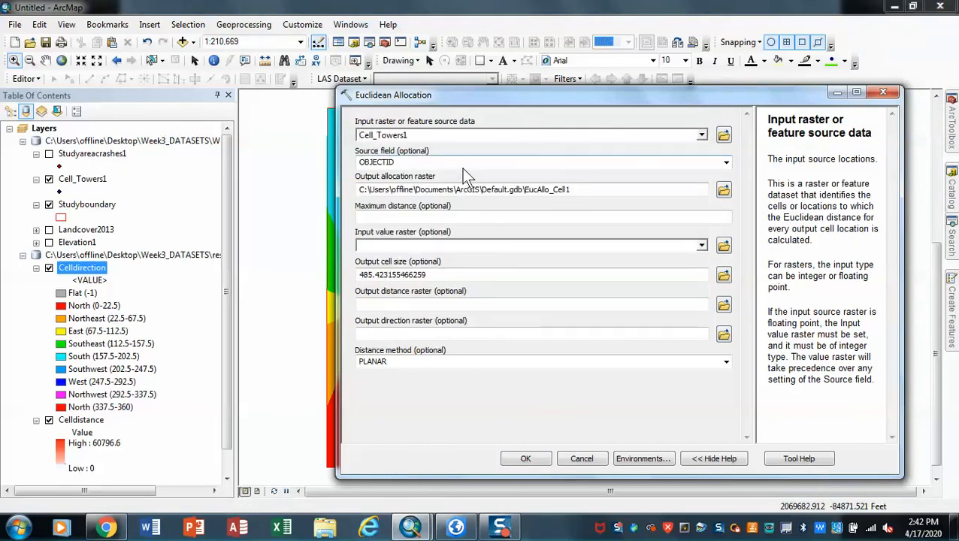
left_click(725, 163)
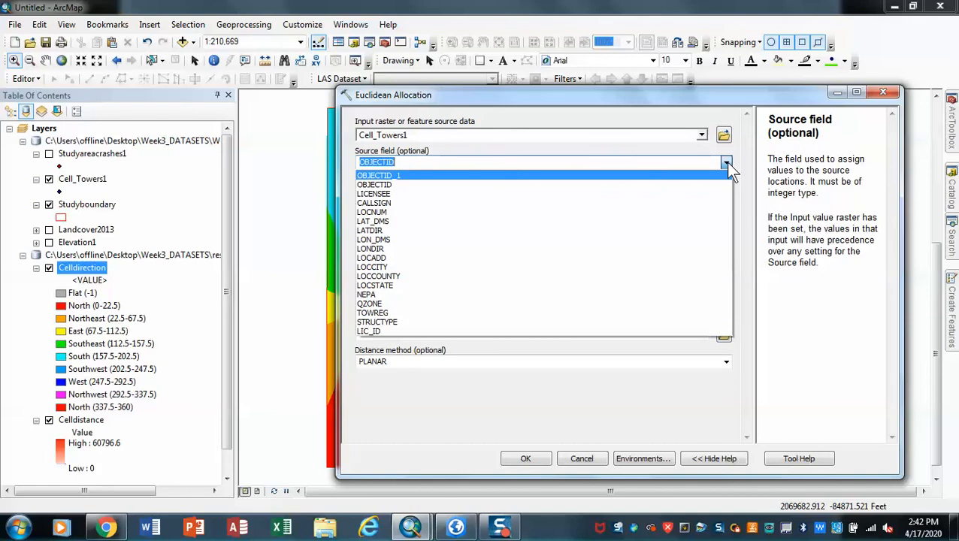
left_click(408, 188)
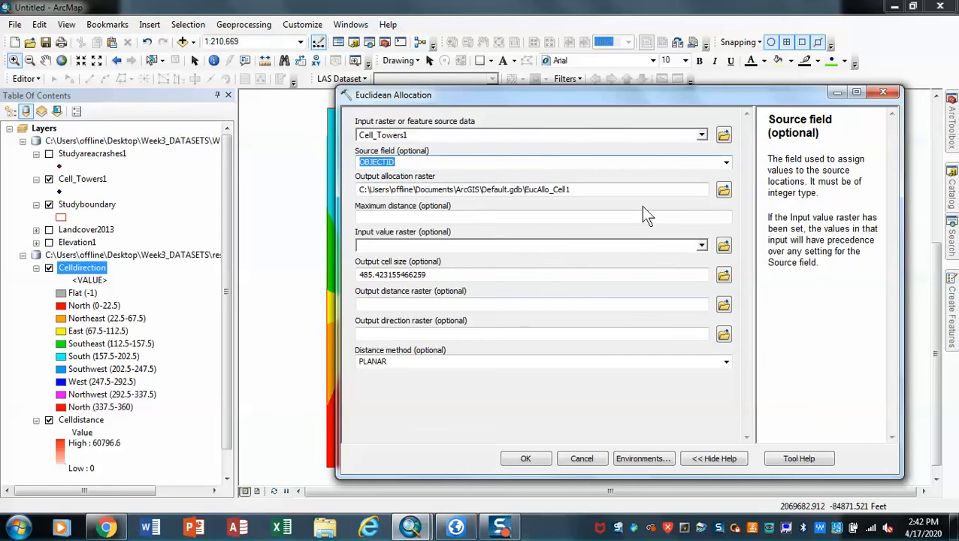
Step: Save the output allocation raster as cellallocation in results.gdb
left_click(723, 189)
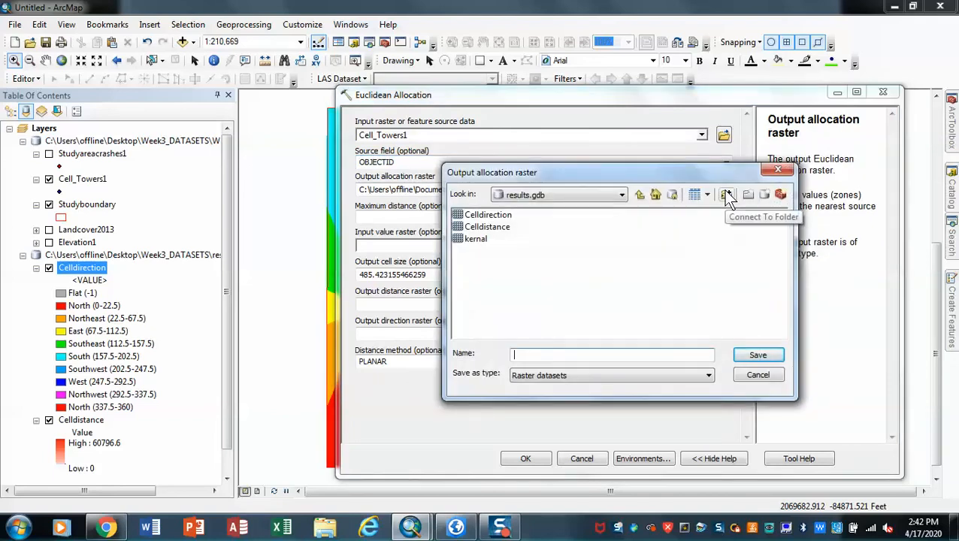
type("cell")
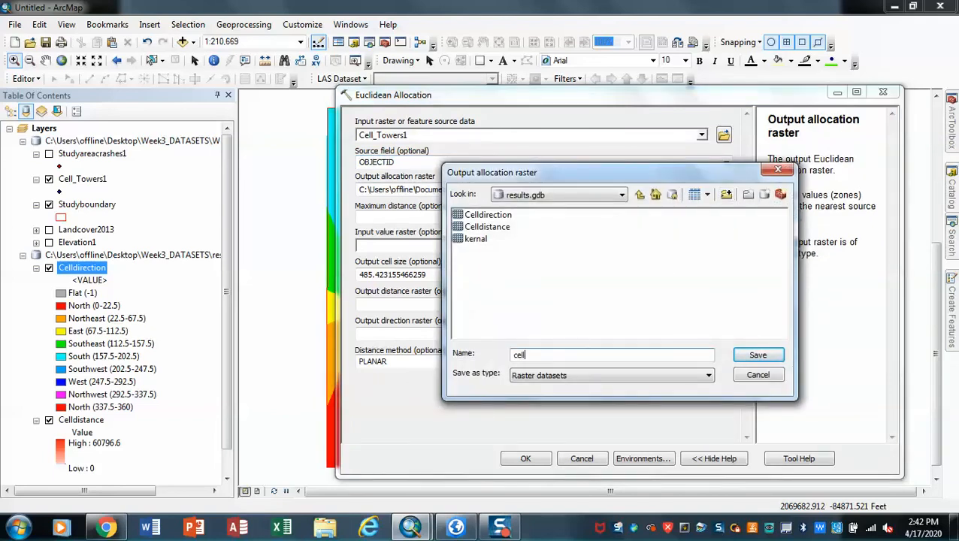
type("allocation")
left_click(748, 360)
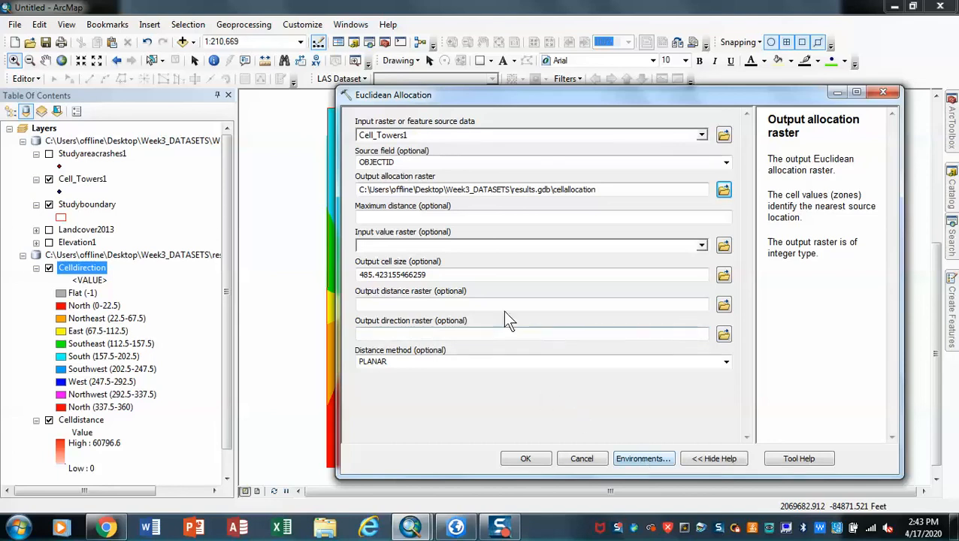
Step: In the Euclidean Allocation environment settings, set the processing extent to Same as layer Studyboundary
left_click(635, 460)
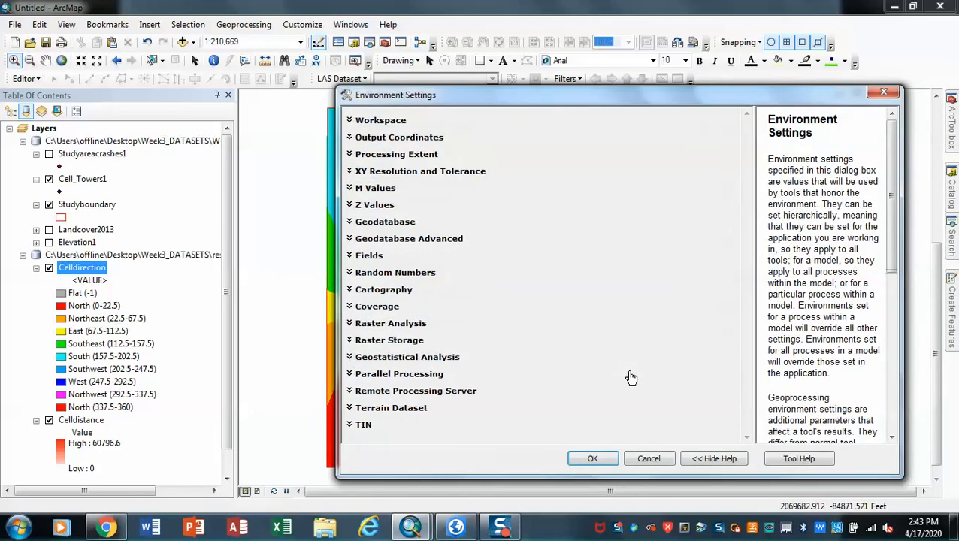
left_click(407, 156)
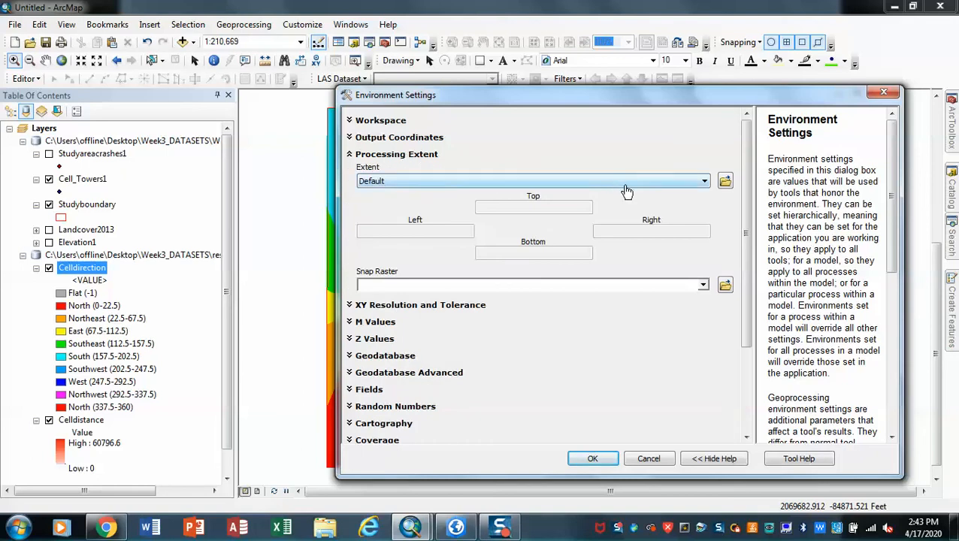
left_click(704, 182)
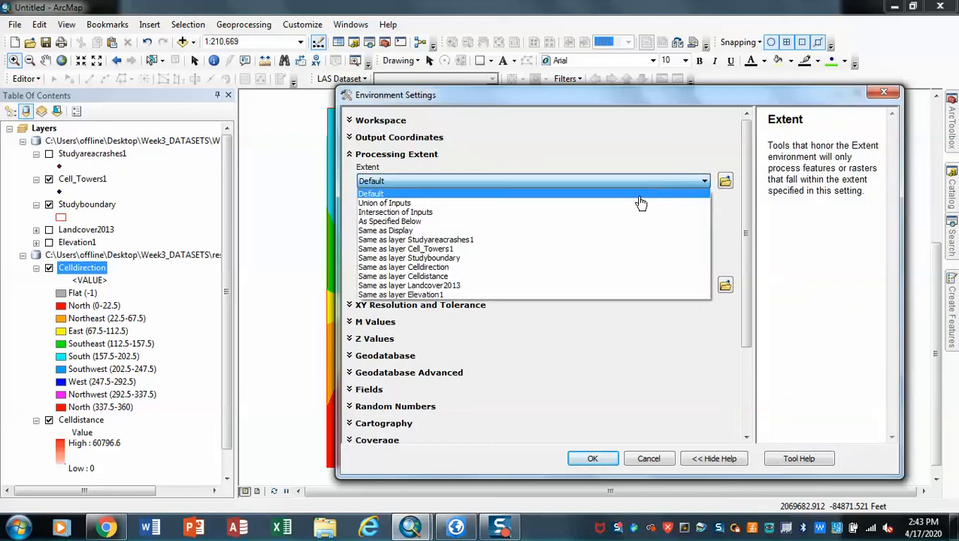
left_click(453, 258)
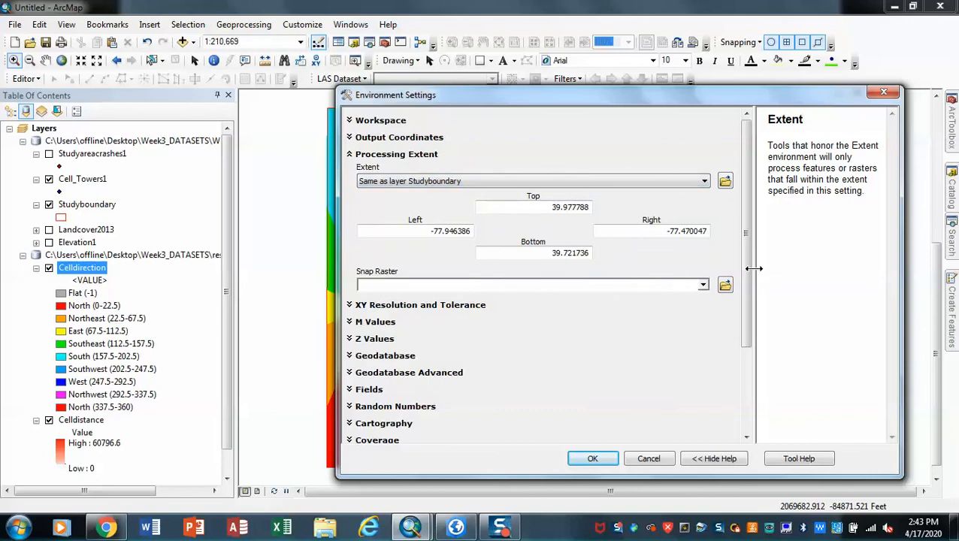
Step: In the Raster Analysis environment settings, set the cell size to Same as layer Celldistance
left_click_drag(745, 267, 740, 357)
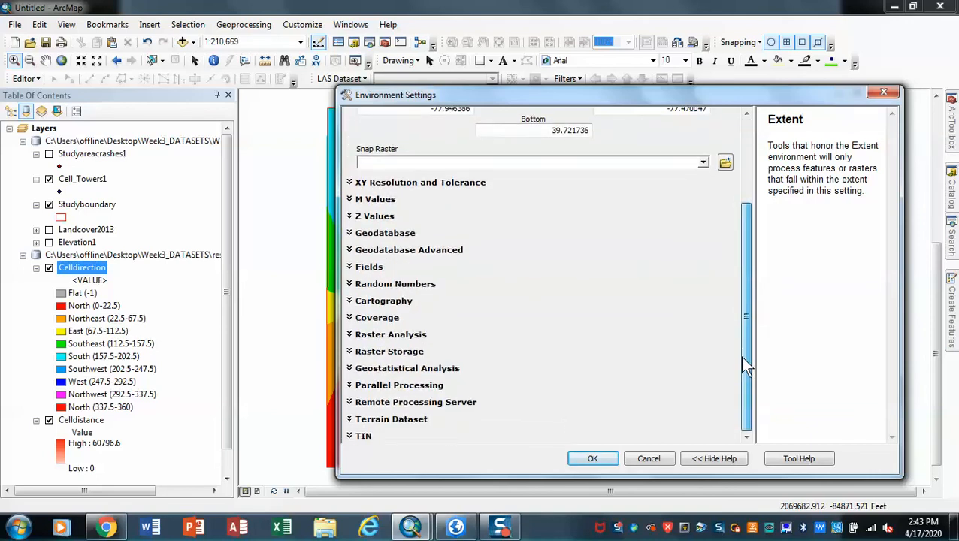
left_click(418, 339)
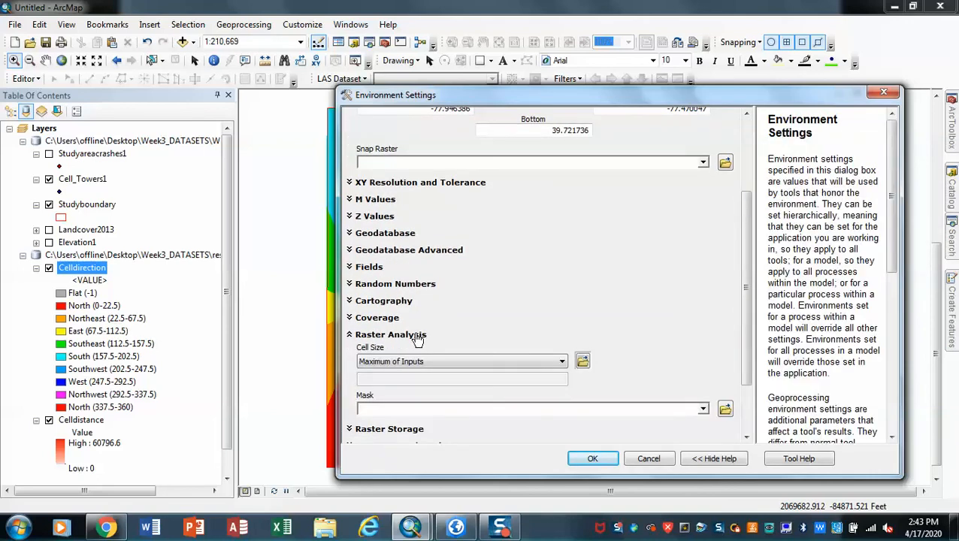
left_click(563, 363)
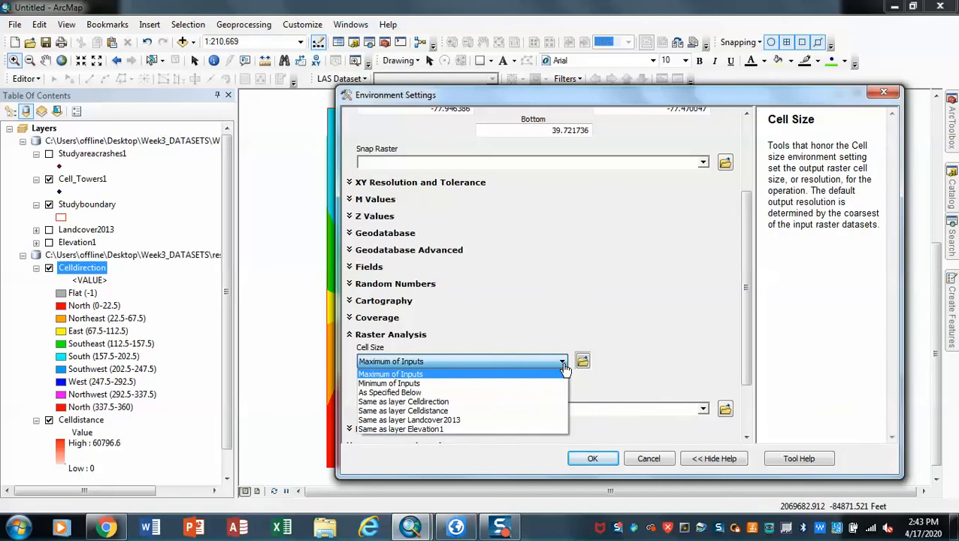
left_click(463, 413)
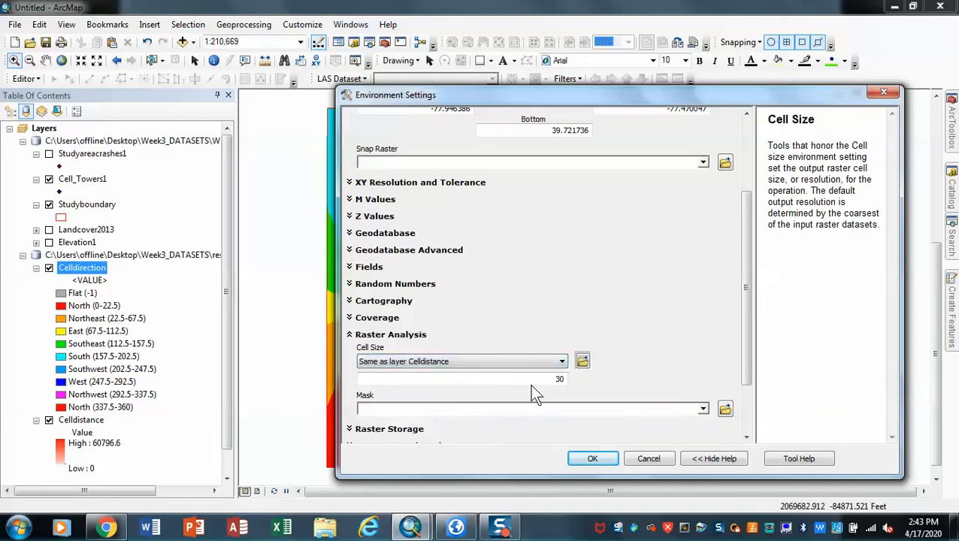
Step: Set the raster analysis mask to Studyboundary, accept the environment settings and run the Euclidean Allocation tool
left_click_drag(742, 361, 744, 406)
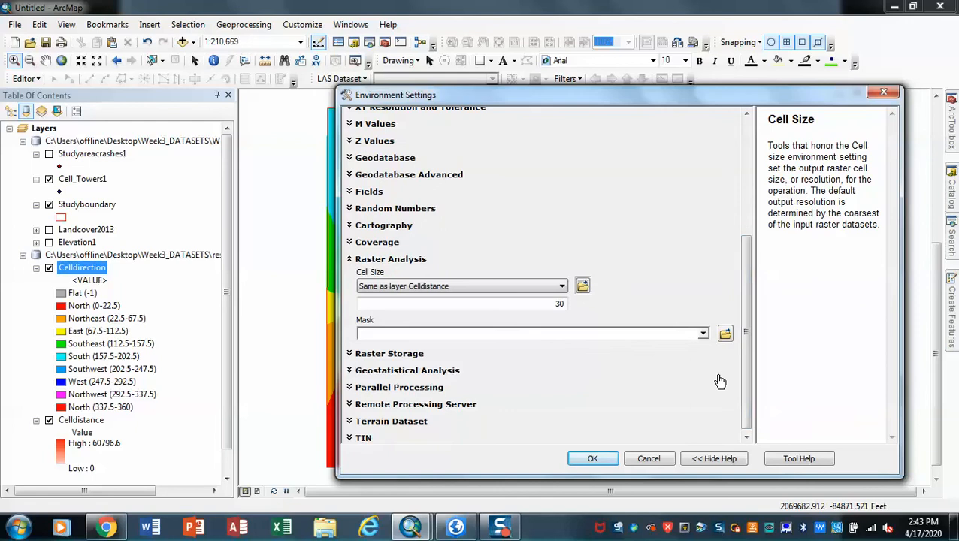
left_click(704, 335)
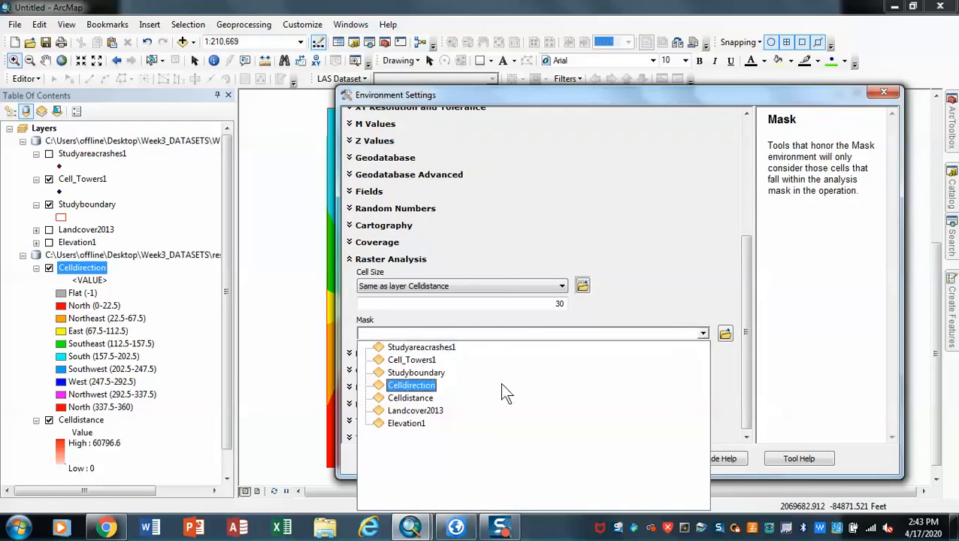
left_click(433, 375)
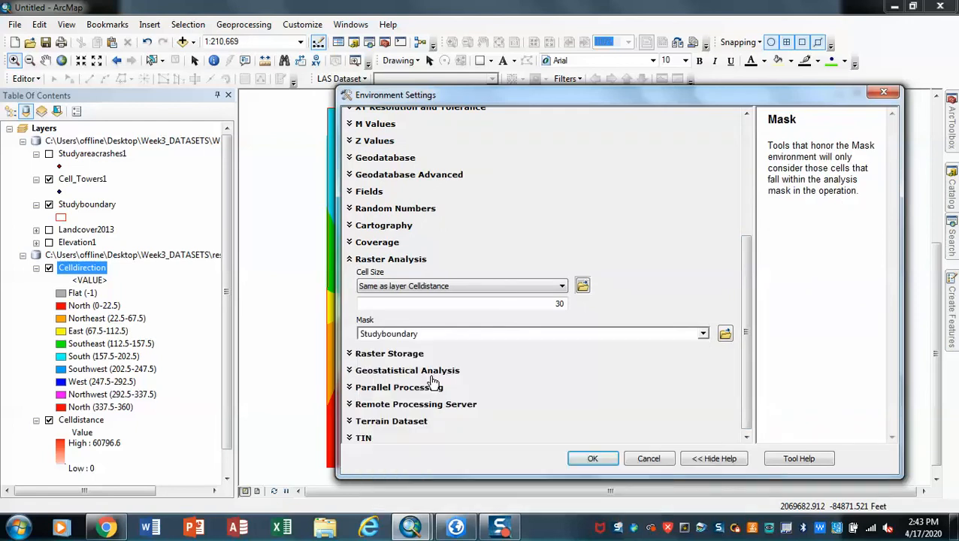
left_click(590, 459)
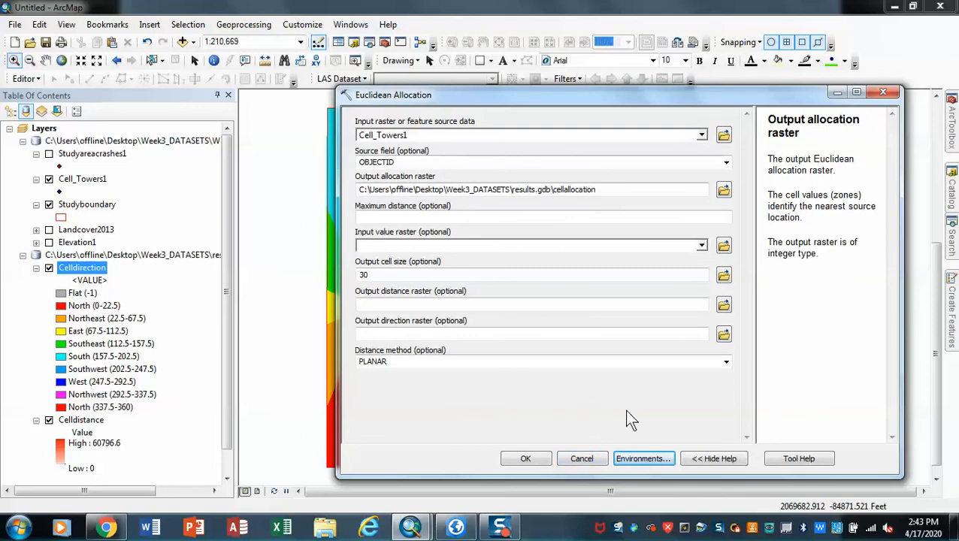
left_click(531, 458)
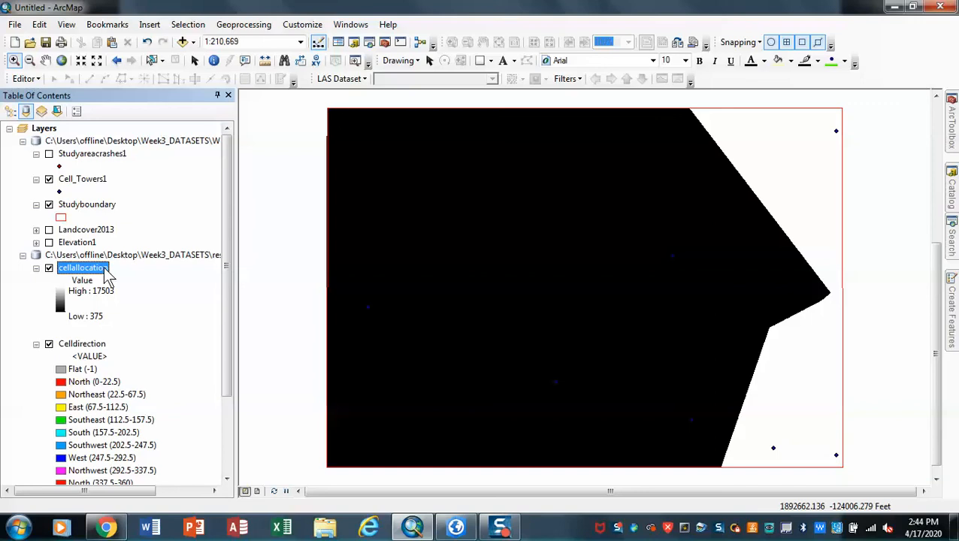
Step: Symbolize the cellallocation layer with Unique Values, building its raster attribute table, and apply the symbology
right_click(106, 275)
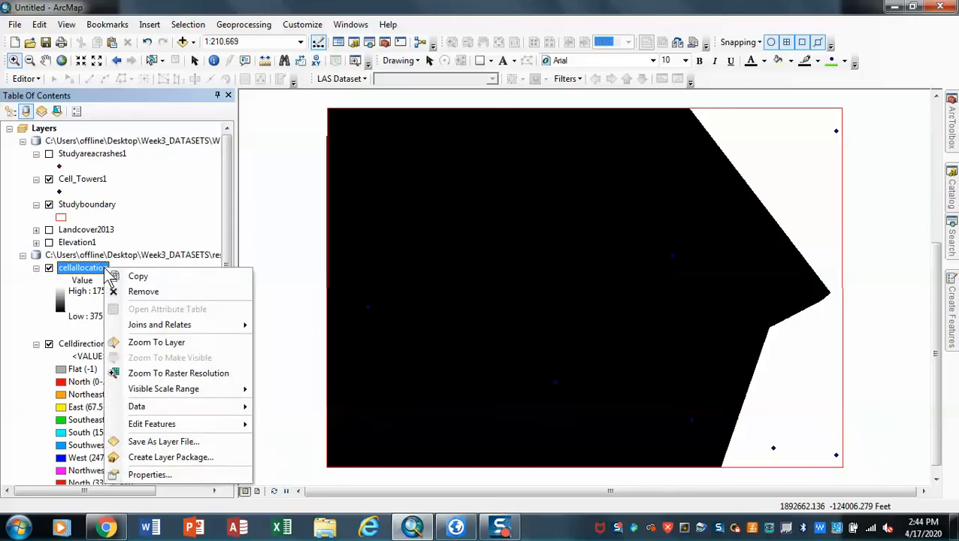
left_click(150, 474)
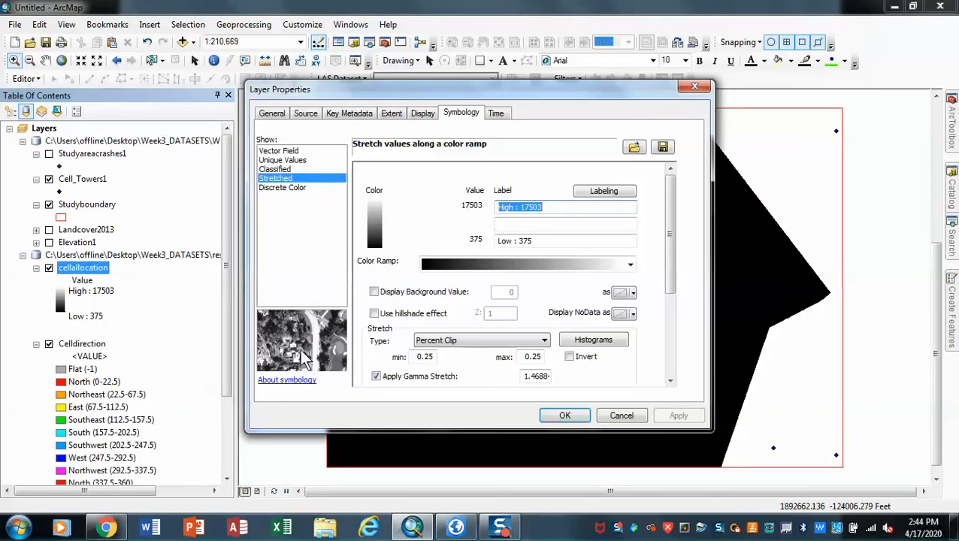
left_click(286, 160)
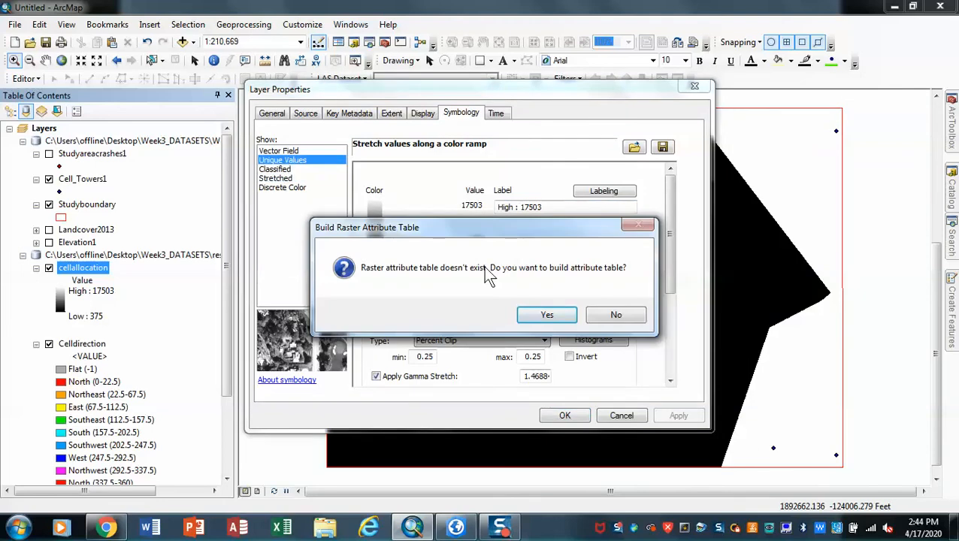
left_click(541, 317)
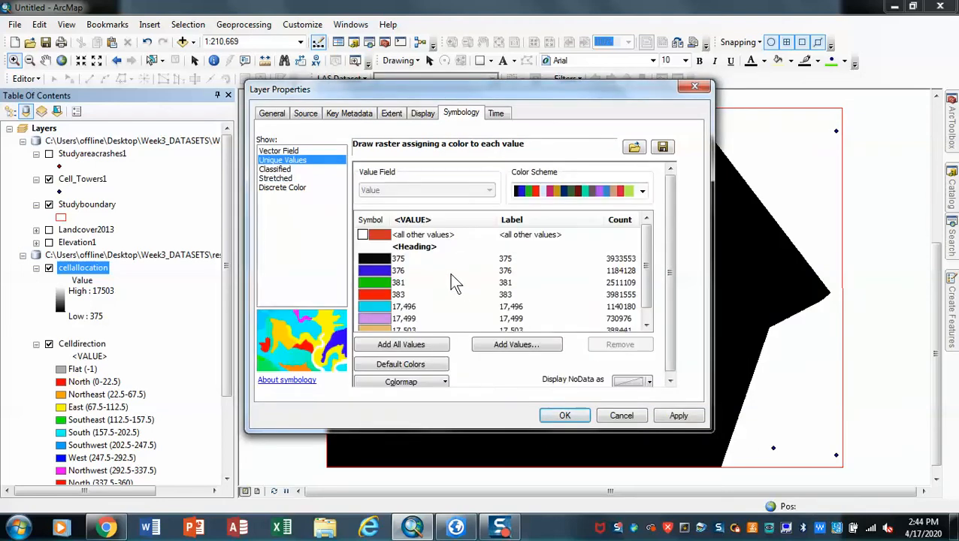
left_click_drag(647, 252, 650, 284)
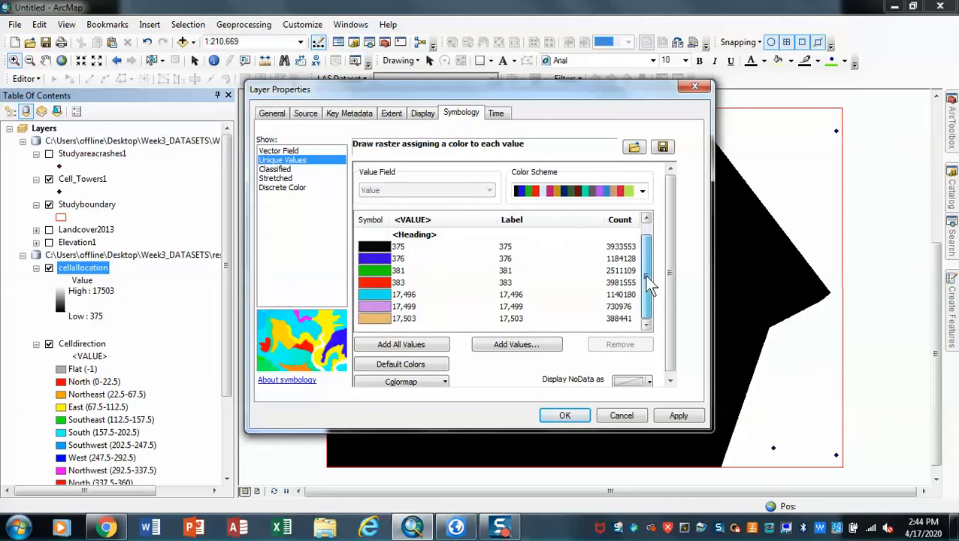
left_click(666, 413)
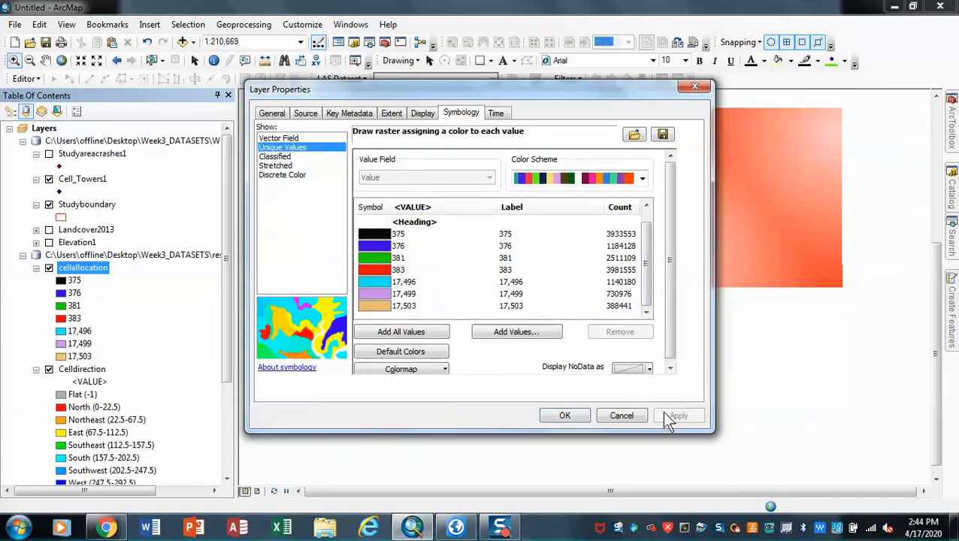
left_click(575, 416)
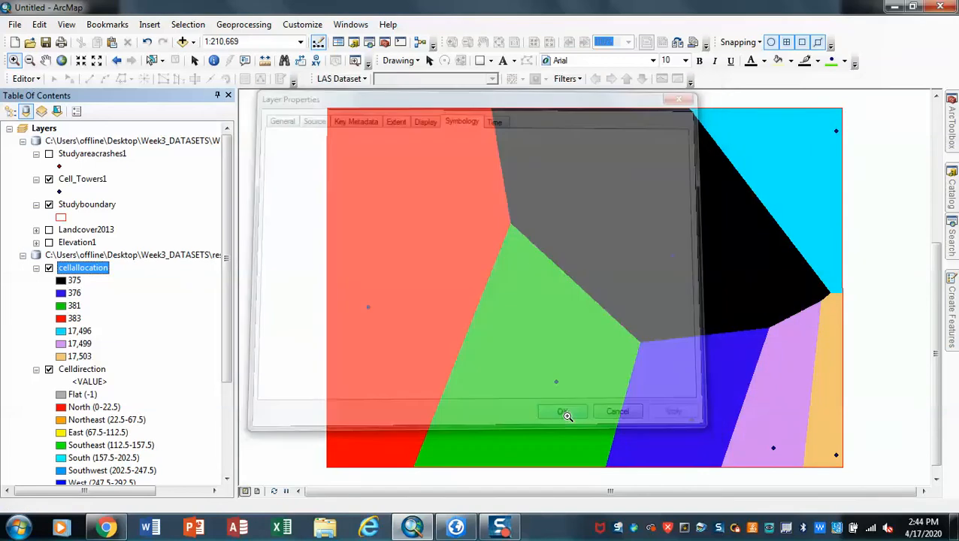